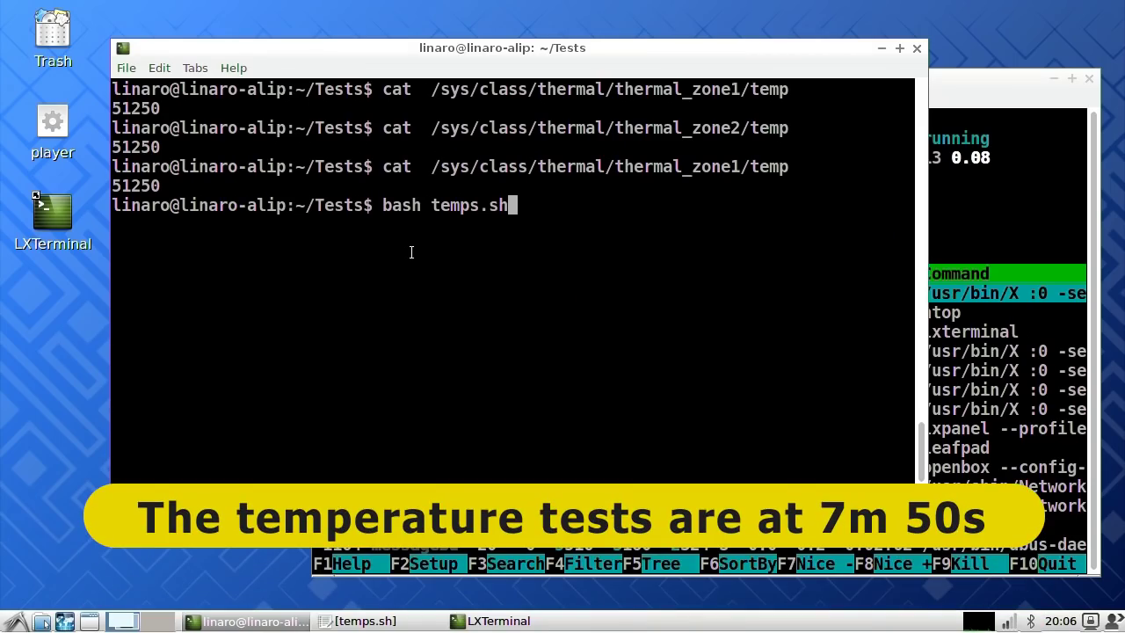
# Run bash temps.sh to print the board's temperature reading
pyautogui.press('Return')
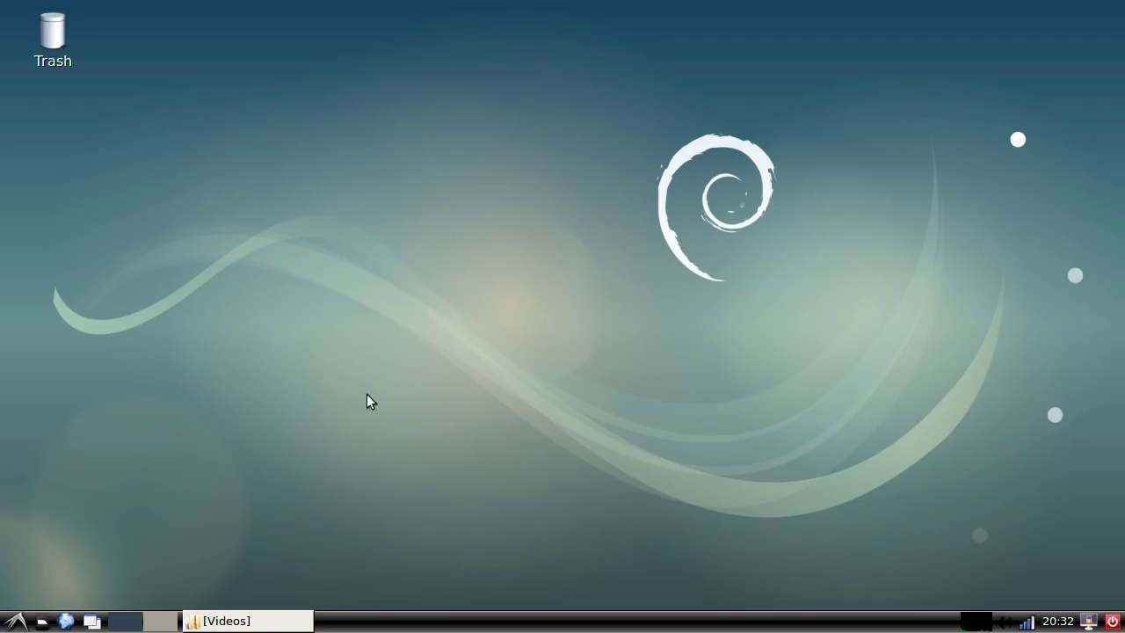
# Restore the Videos folder and check the sizes of the three Steam clips
pyautogui.click(256, 621)
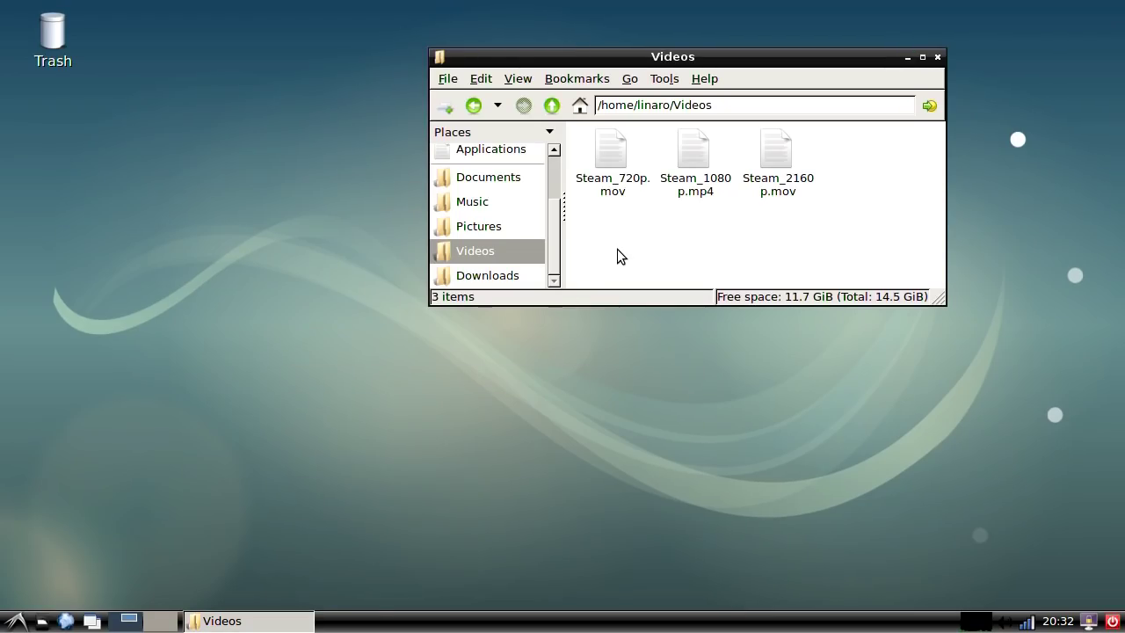
pyautogui.click(608, 155)
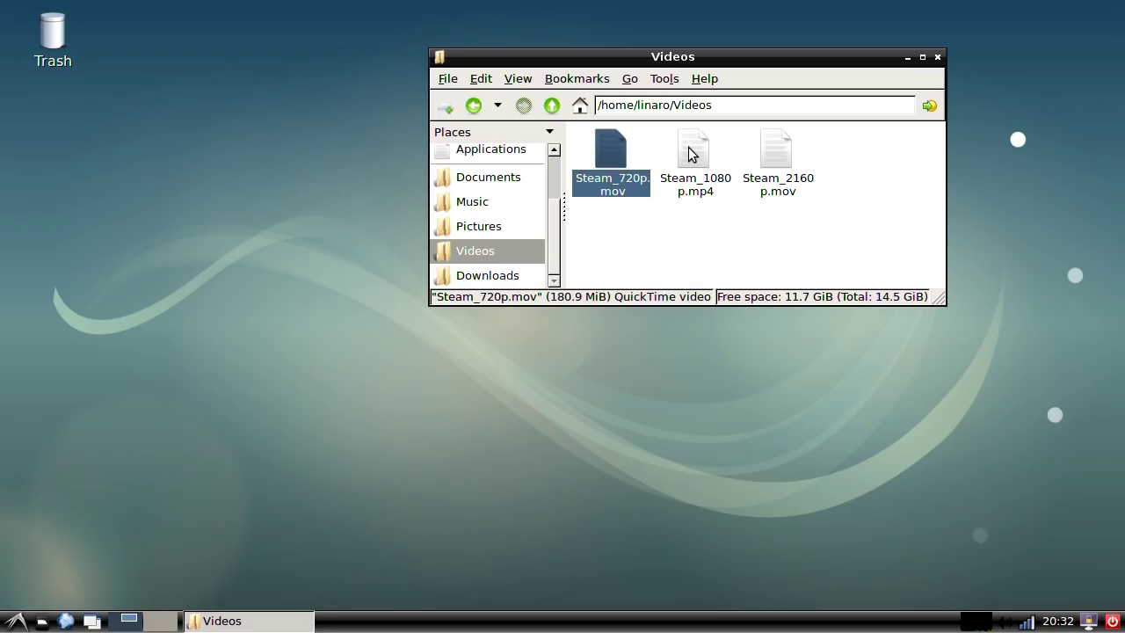
pyautogui.click(689, 149)
pyautogui.click(777, 151)
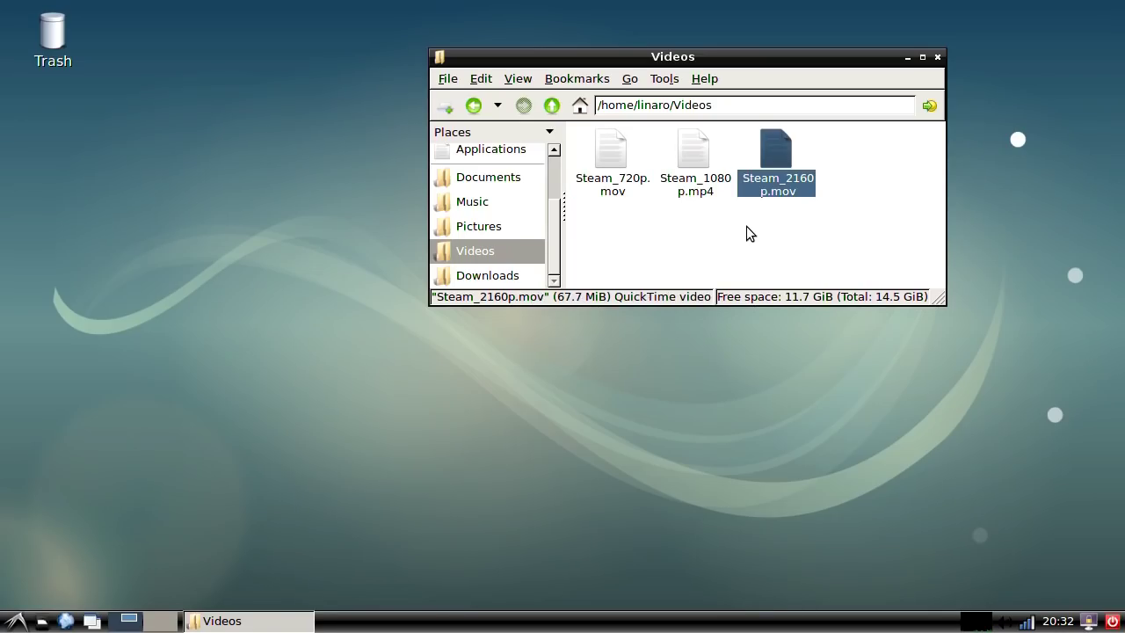
pyautogui.click(746, 237)
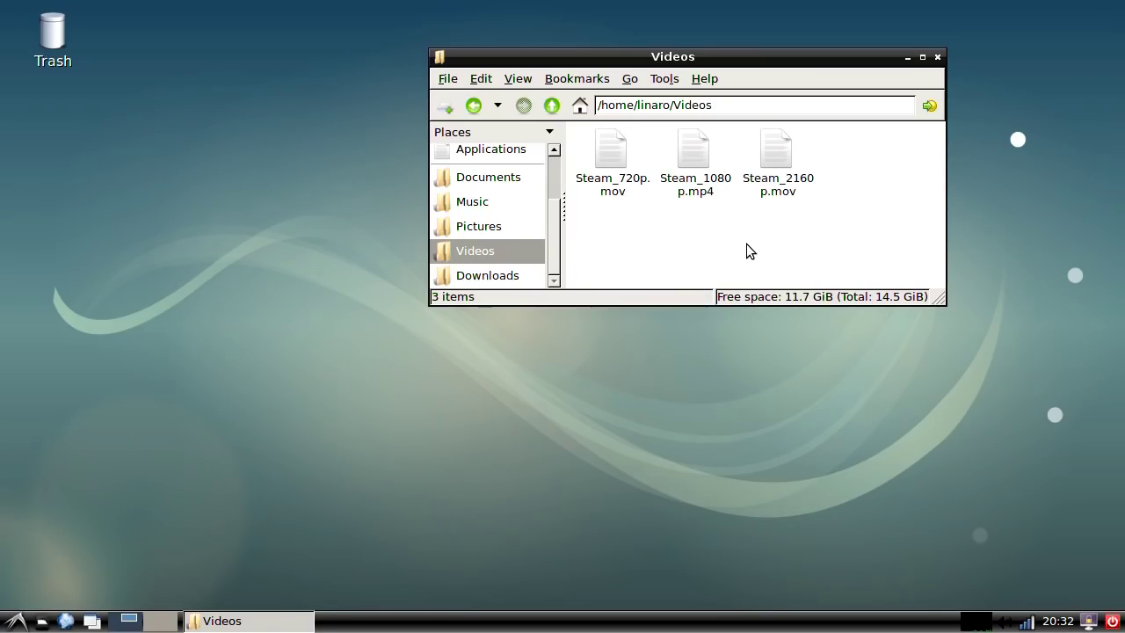
# Open Steam_720p.mov in Media Player
pyautogui.doubleClick(606, 167)
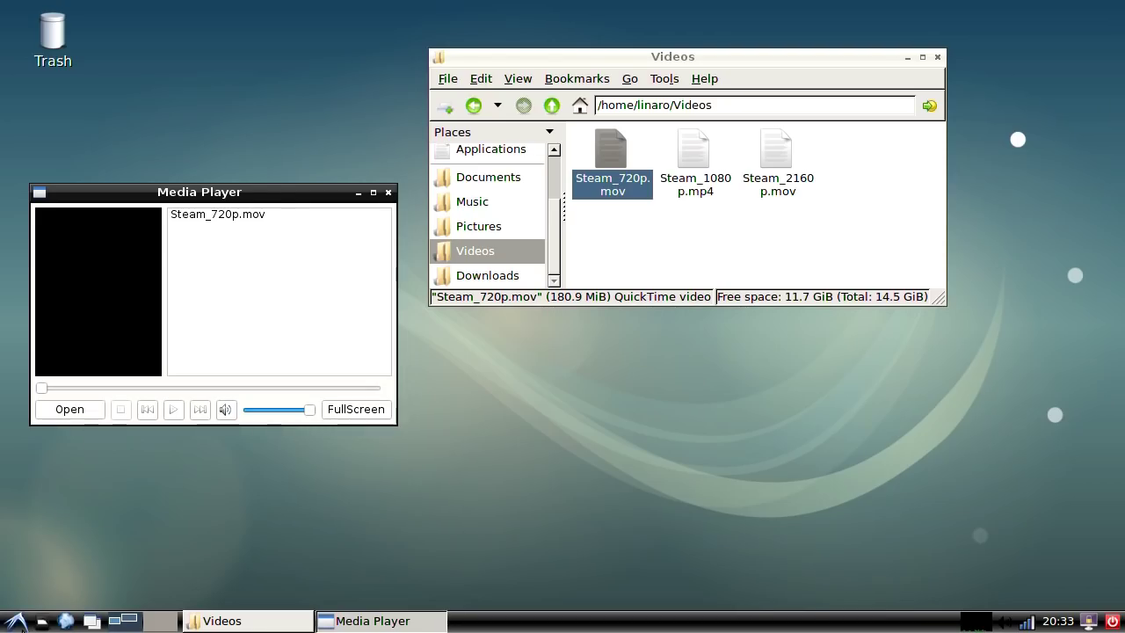
pyautogui.click(16, 621)
pyautogui.moveTo(55, 498)
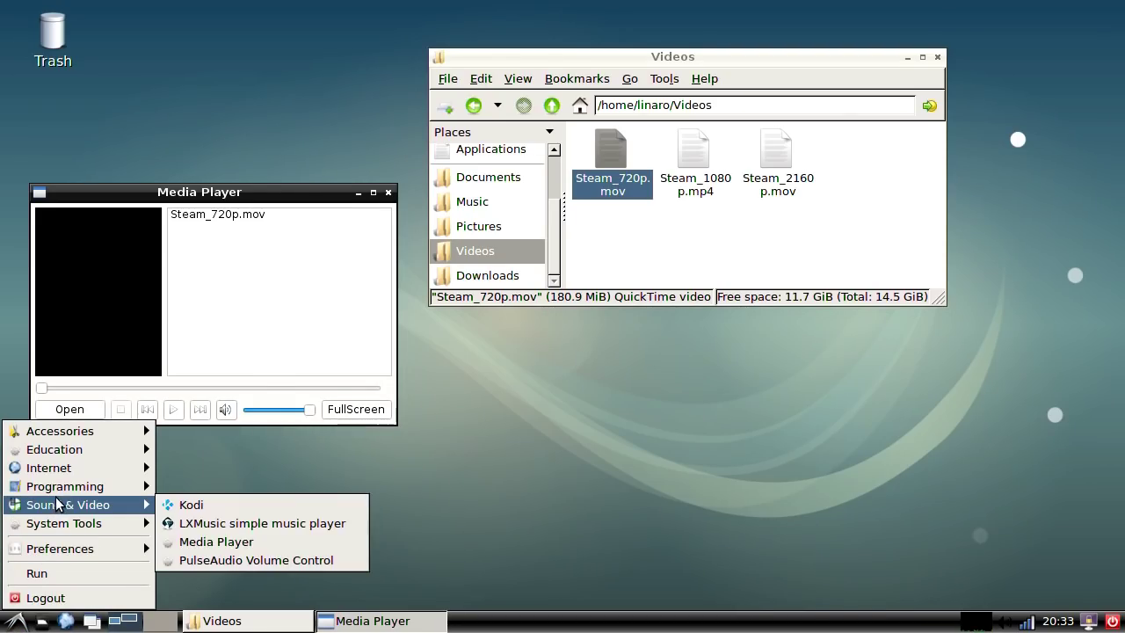
# Watch Steam_720p.mov, close Media Player, and deselect the file in Videos
pyautogui.click(299, 192)
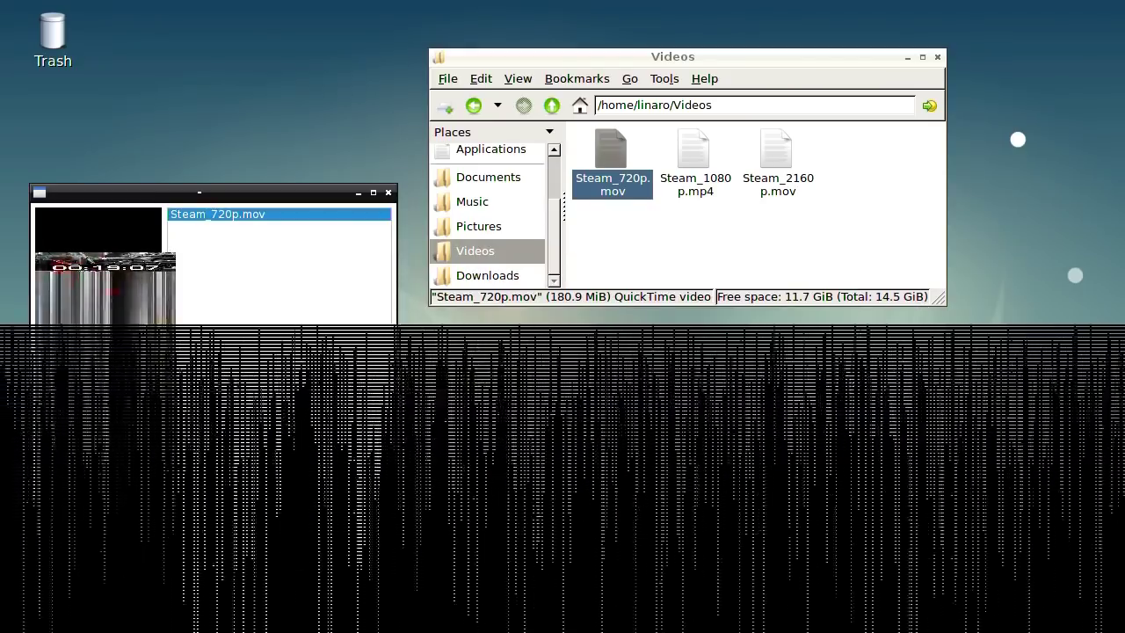
pyautogui.click(388, 193)
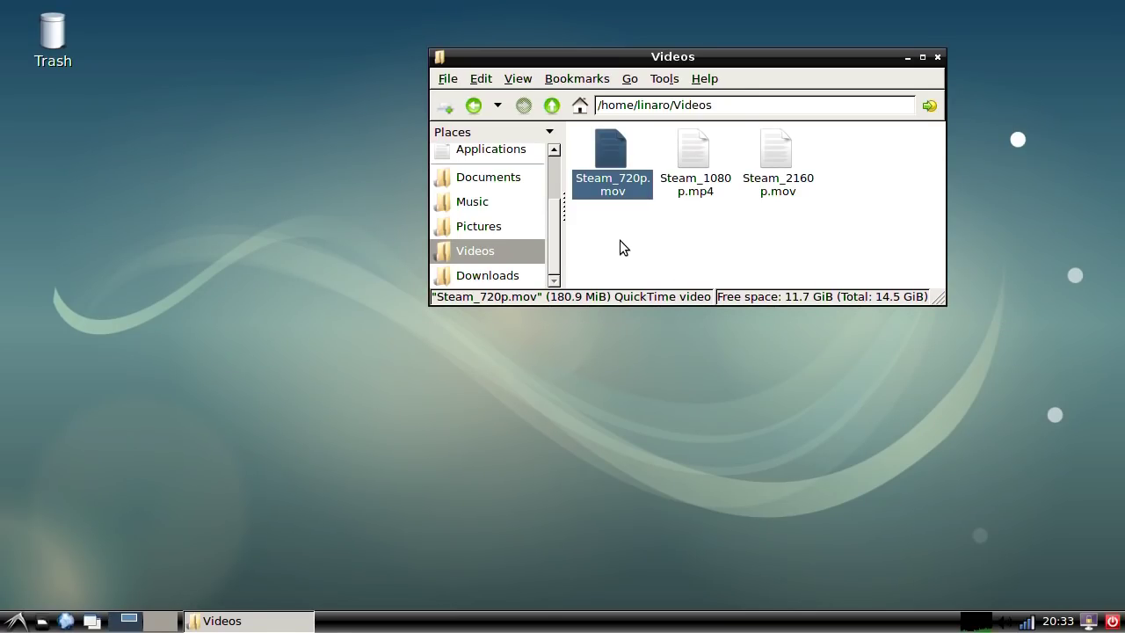
pyautogui.click(663, 264)
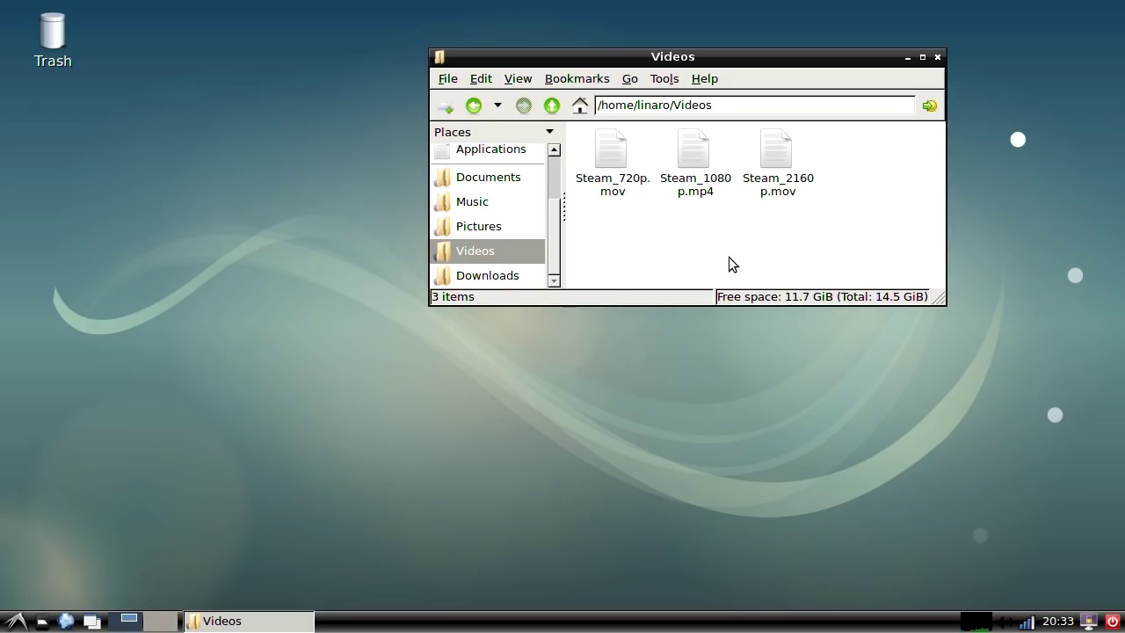
pyautogui.click(686, 167)
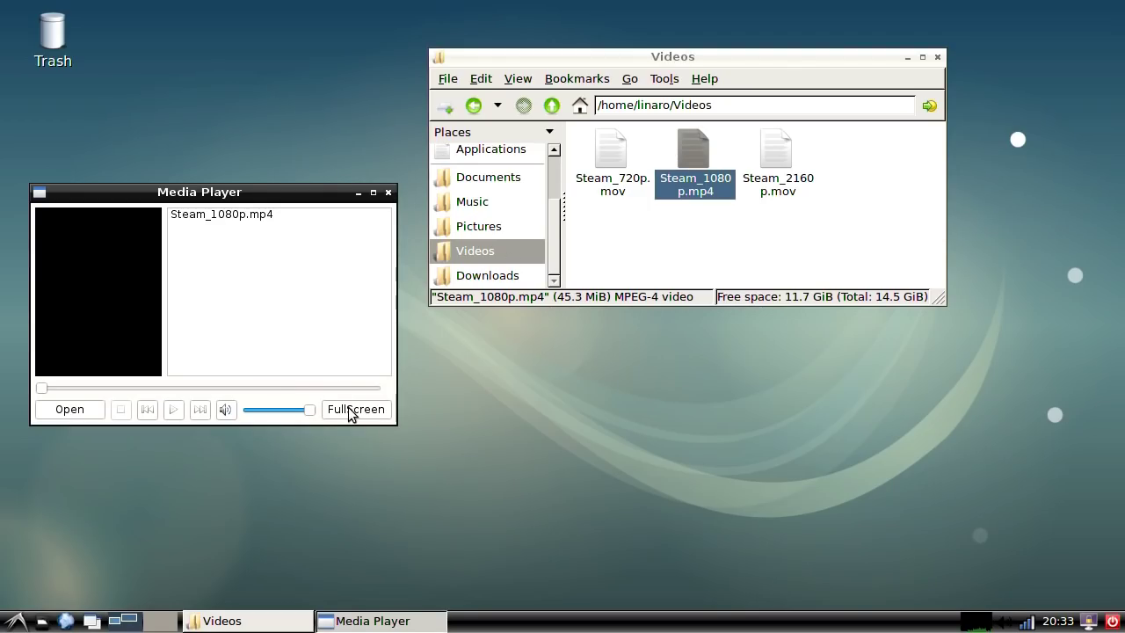
pyautogui.click(169, 410)
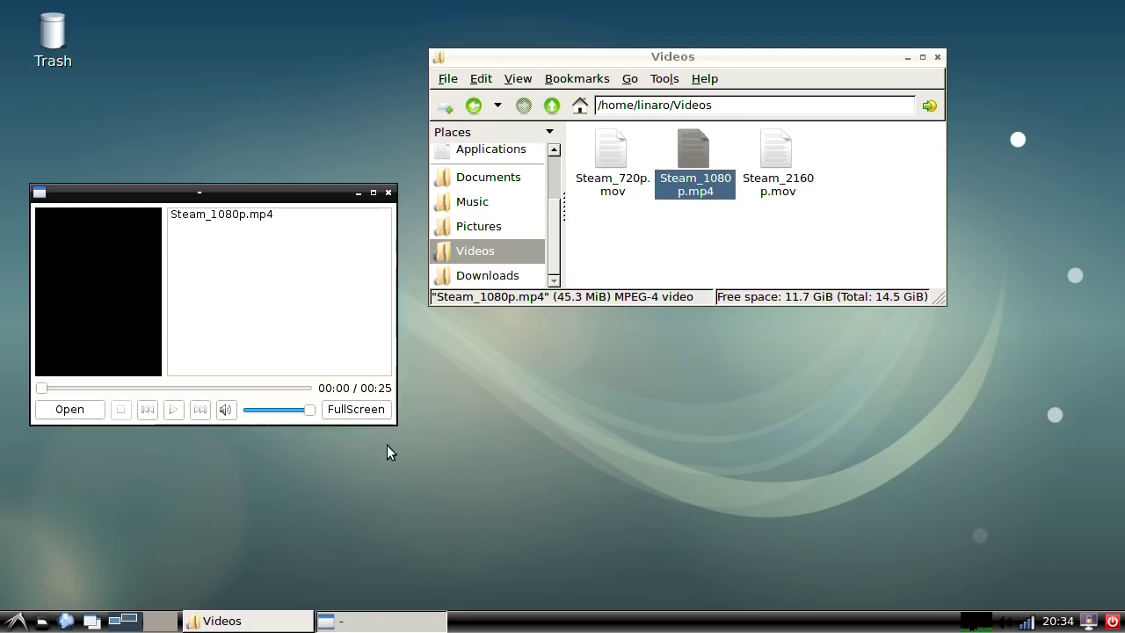
pyautogui.click(387, 192)
pyautogui.click(800, 239)
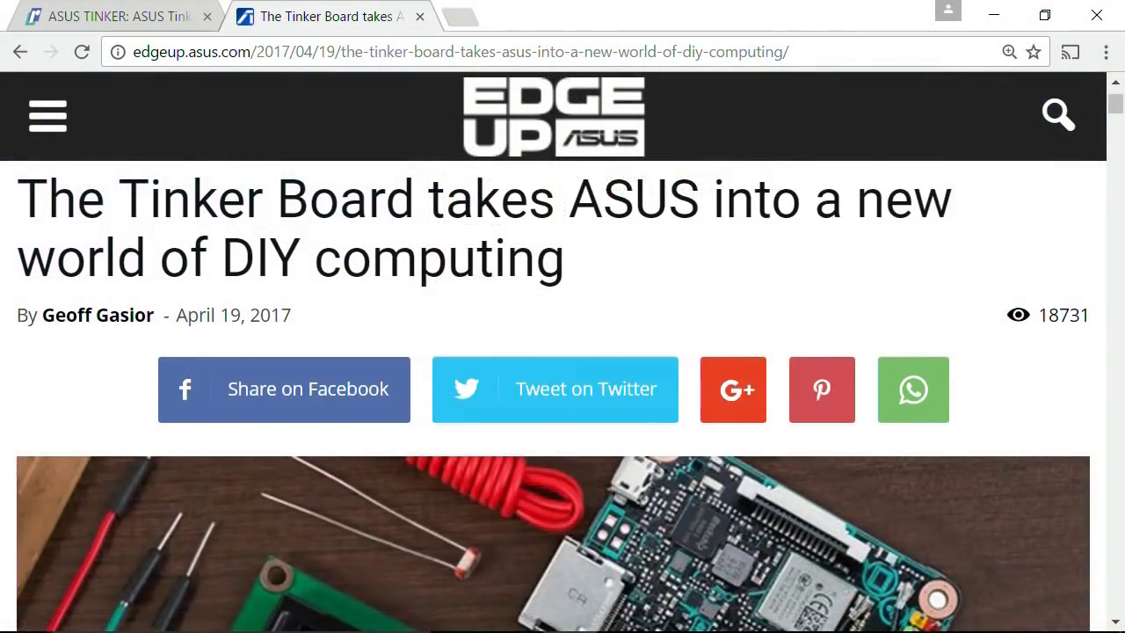
pyautogui.scroll(-15, 552, 395)
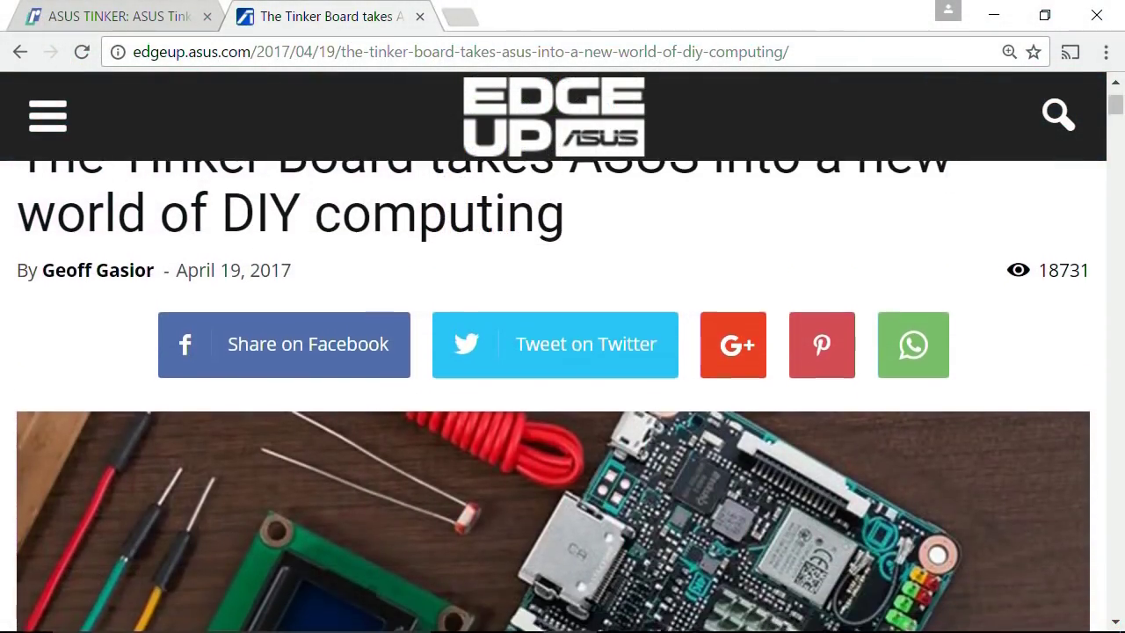
pyautogui.scroll(-12, 553, 395)
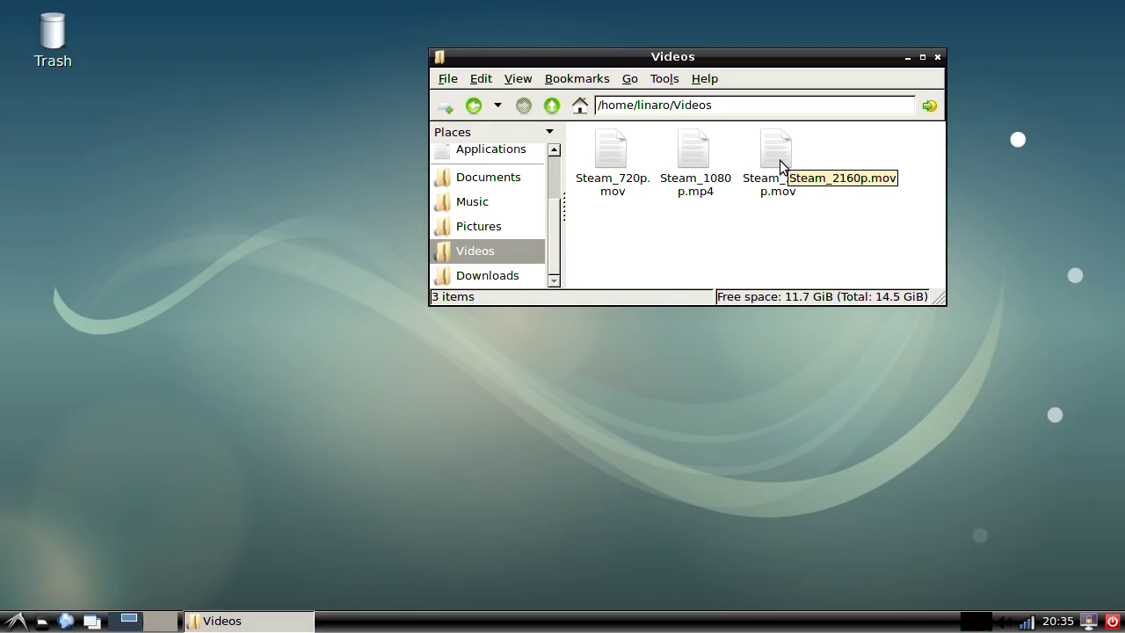
# Play Steam_2160p.mov in Media Player, close it, and minimise the Videos folder
pyautogui.doubleClick(779, 160)
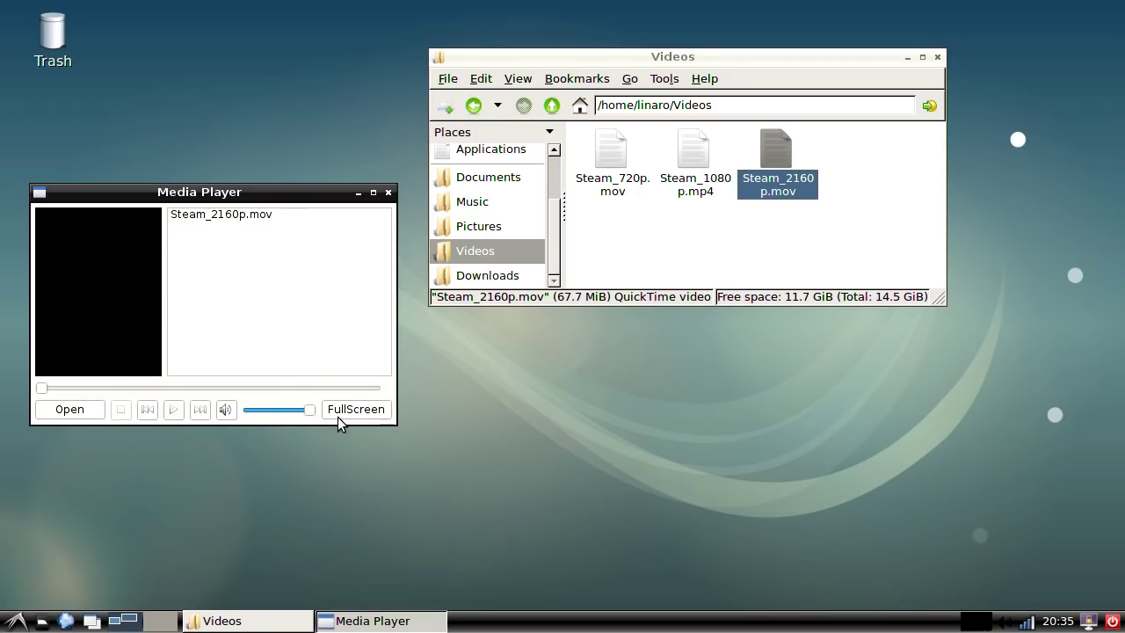
pyautogui.click(172, 410)
pyautogui.click(389, 192)
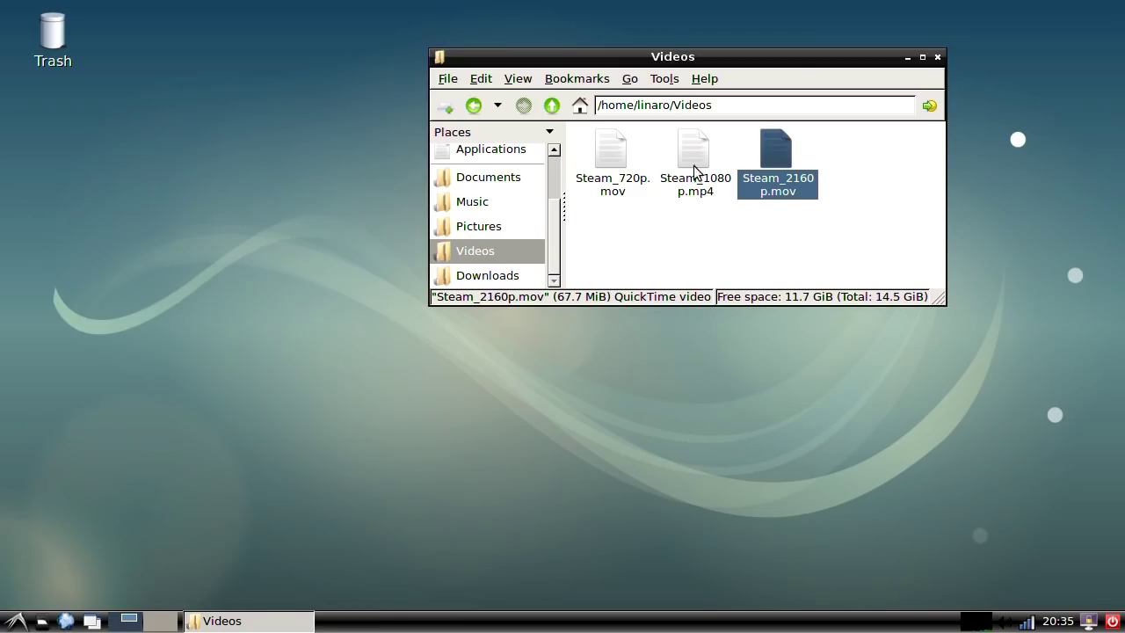
pyautogui.click(908, 57)
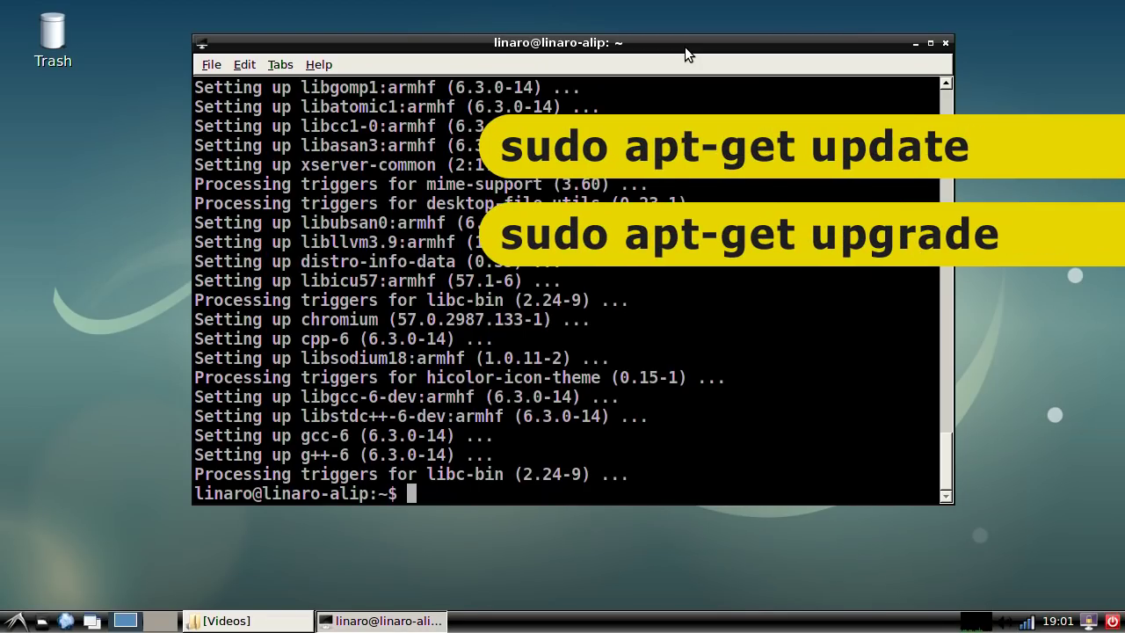
# Install Kodi with sudo apt-get install kodi, confirming the package list with y
pyautogui.write('t install kodi')
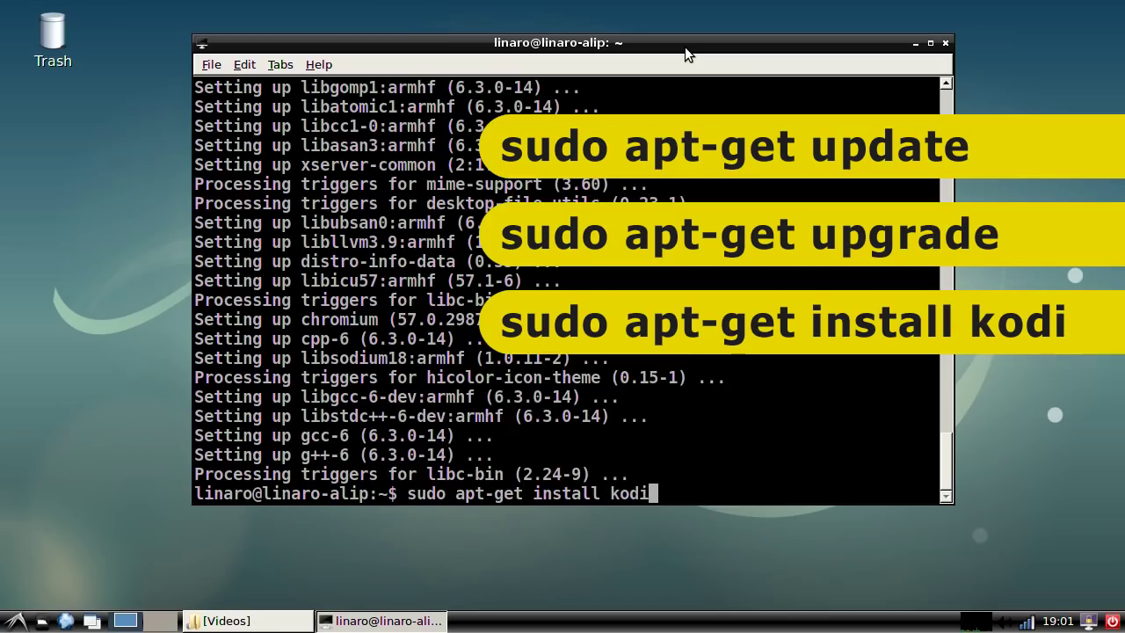
pyautogui.press('Return')
pyautogui.write('y')
pyautogui.press('Return')
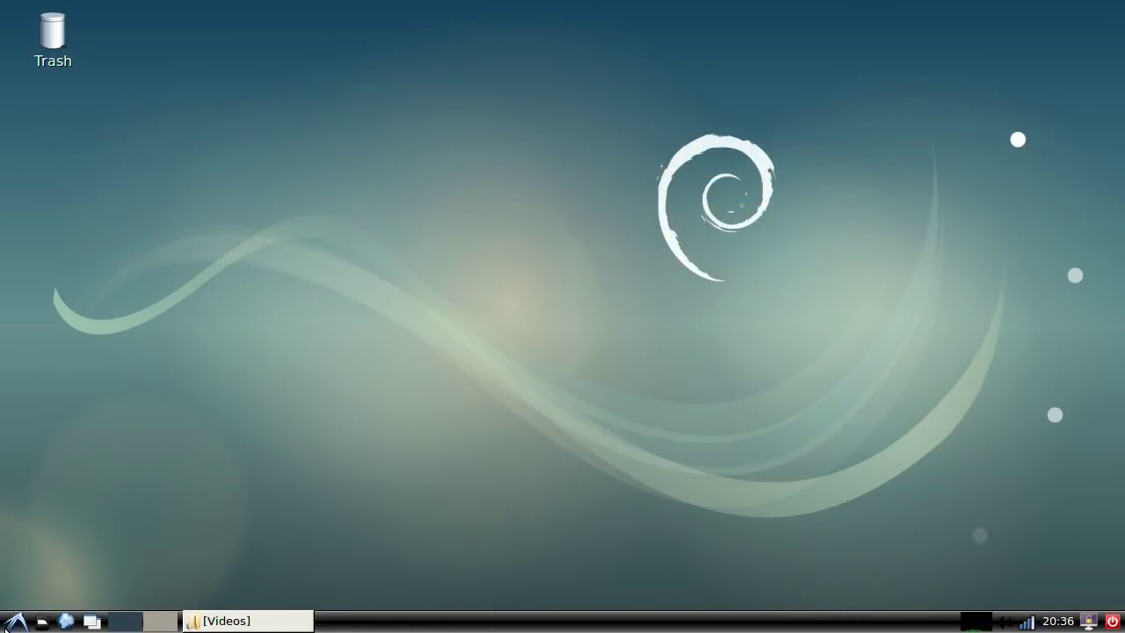
# Launch Kodi, play Steam_720p.mov from the Videos file source, then stop playback
pyautogui.click(4, 625)
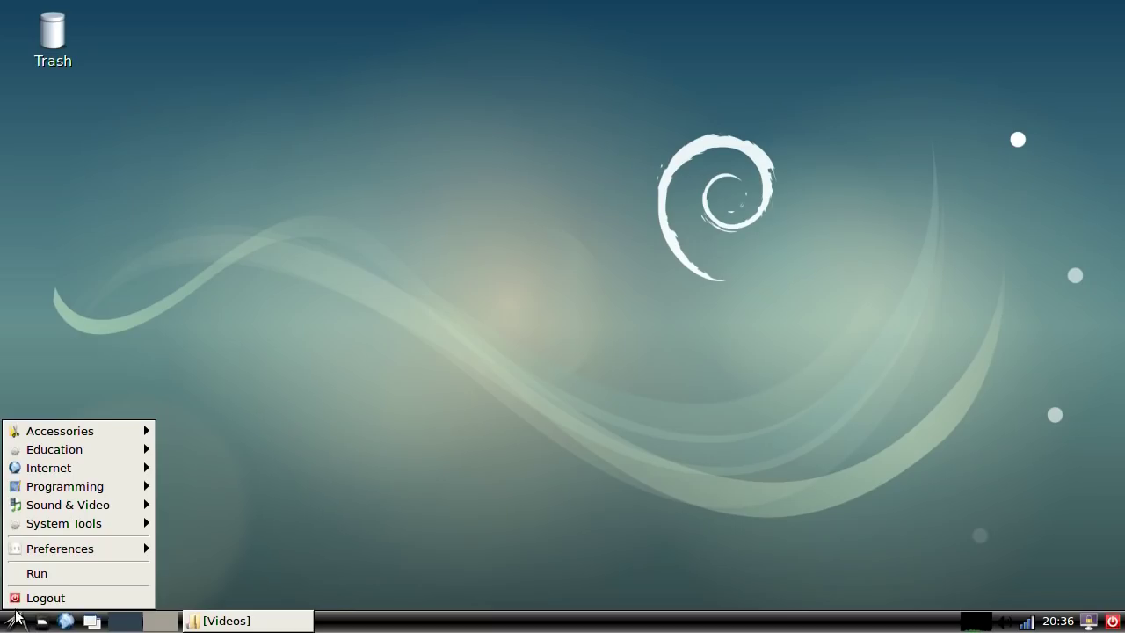
pyautogui.moveTo(101, 506)
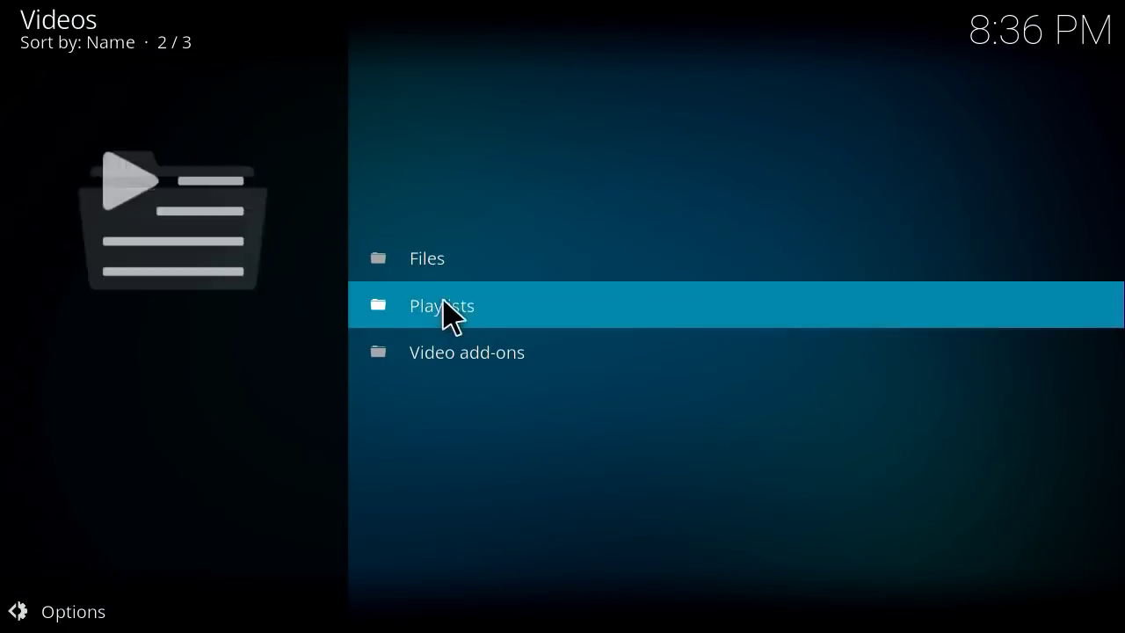
pyautogui.click(448, 261)
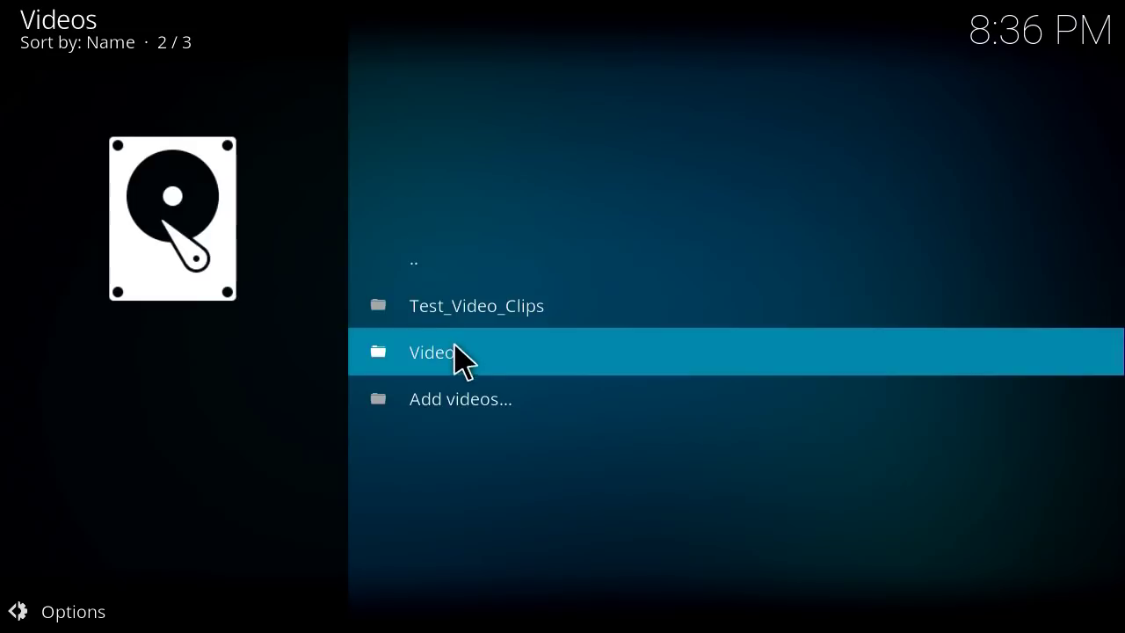
pyautogui.click(458, 354)
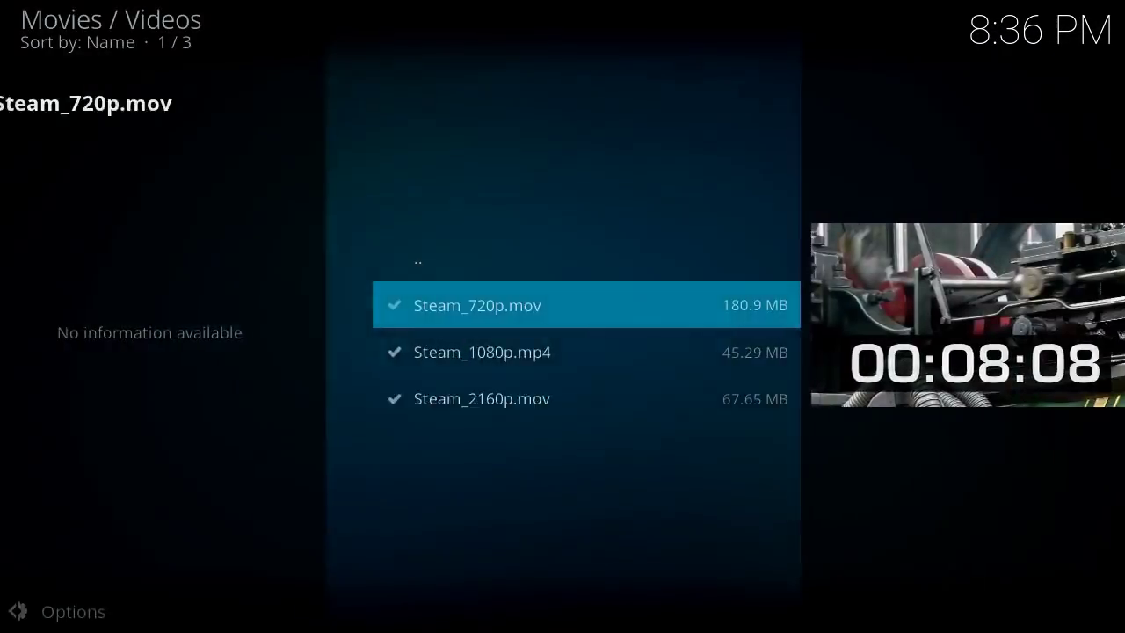
pyautogui.press('Escape')
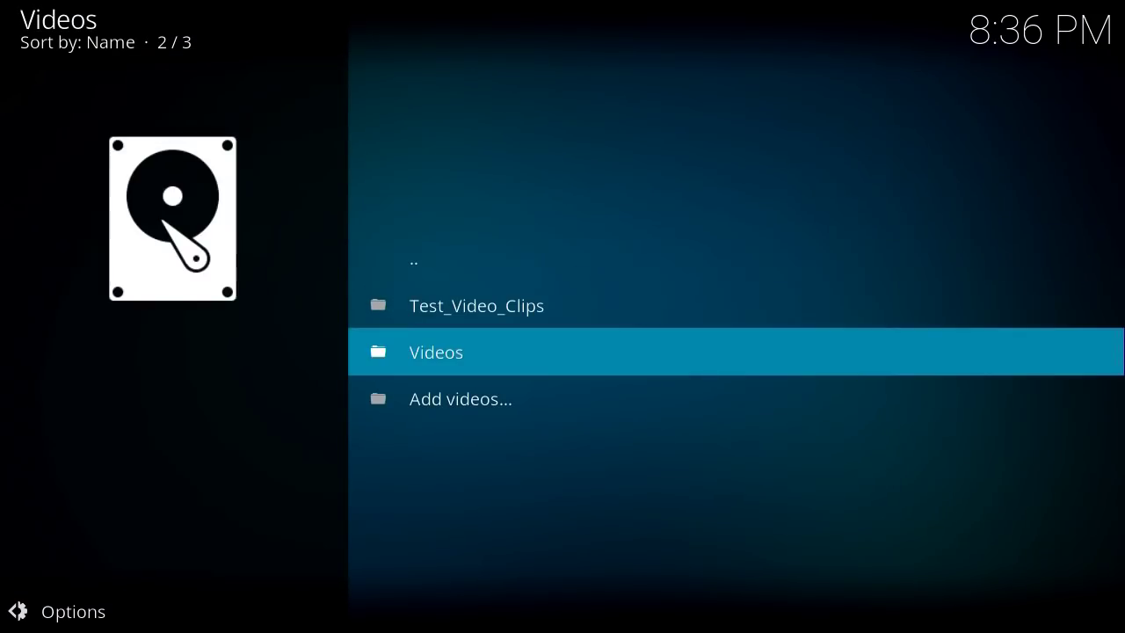
# Open Kodi's Videos folder to play the Steam clips, including Steam_2160p.mov
pyautogui.click(451, 355)
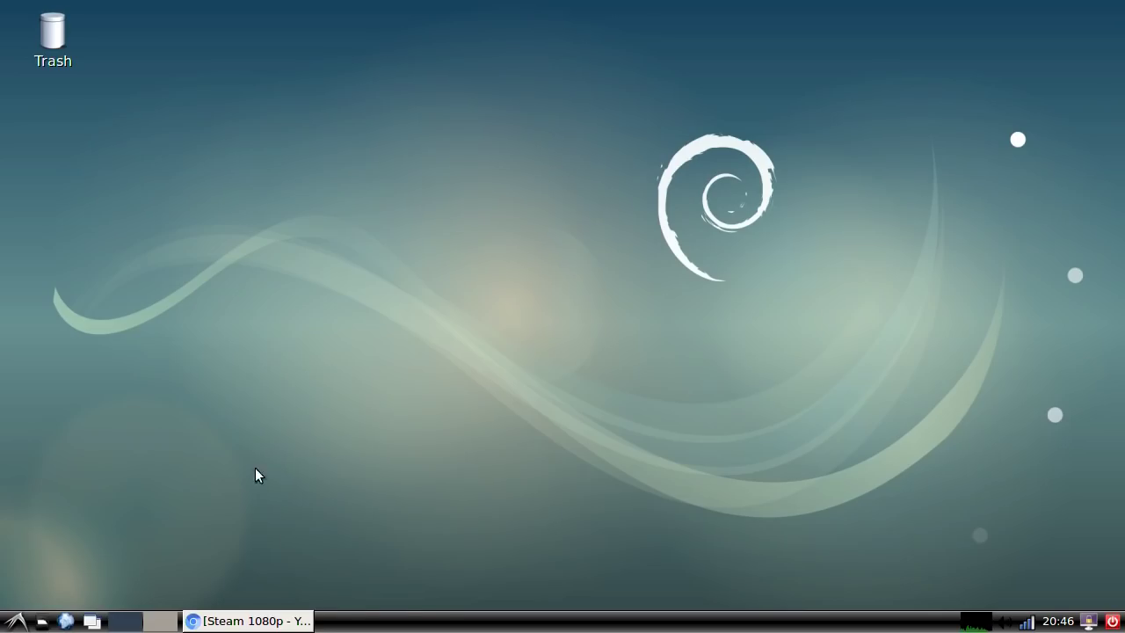
# Restore the Steam 1080p YouTube video, confirm Auto 1080p quality, play it, and pause near 0:23
pyautogui.click(260, 623)
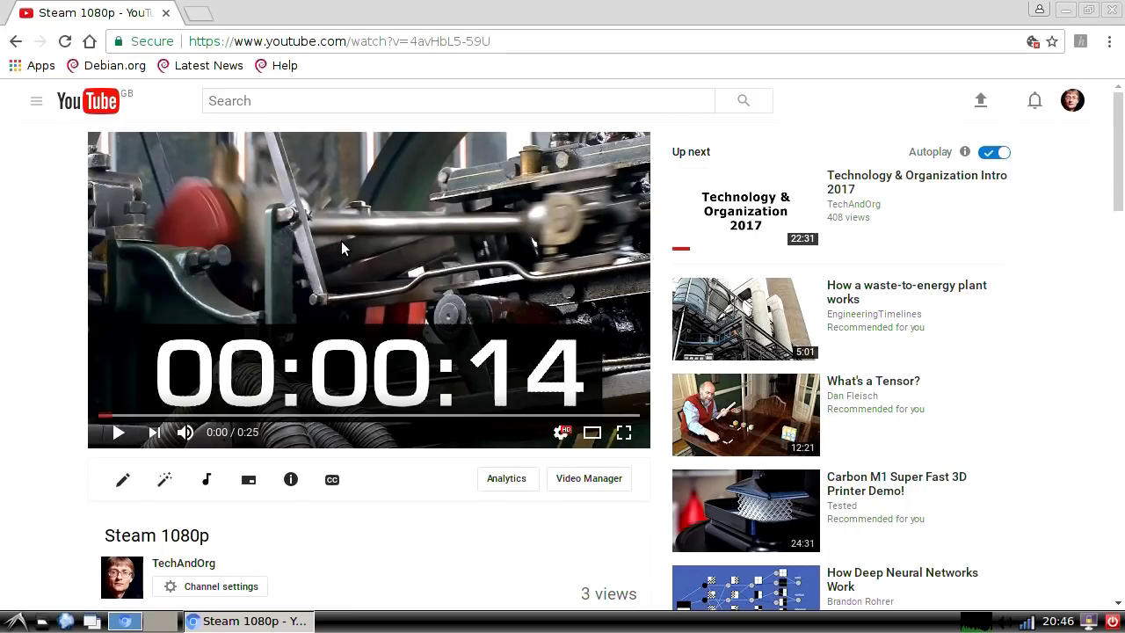
pyautogui.click(561, 432)
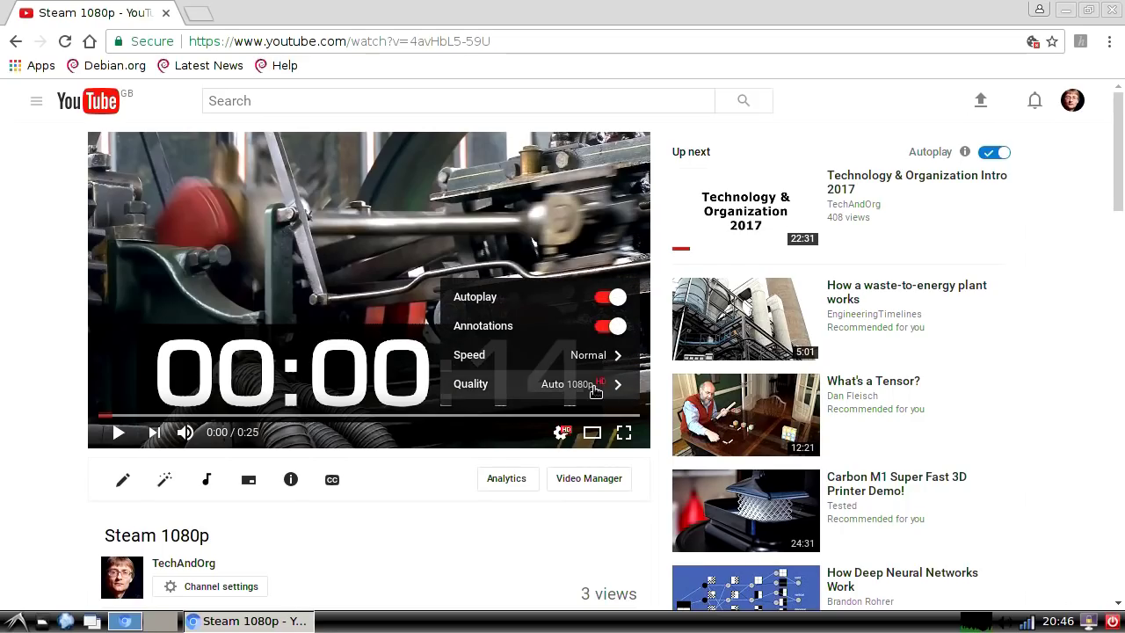
pyautogui.click(119, 433)
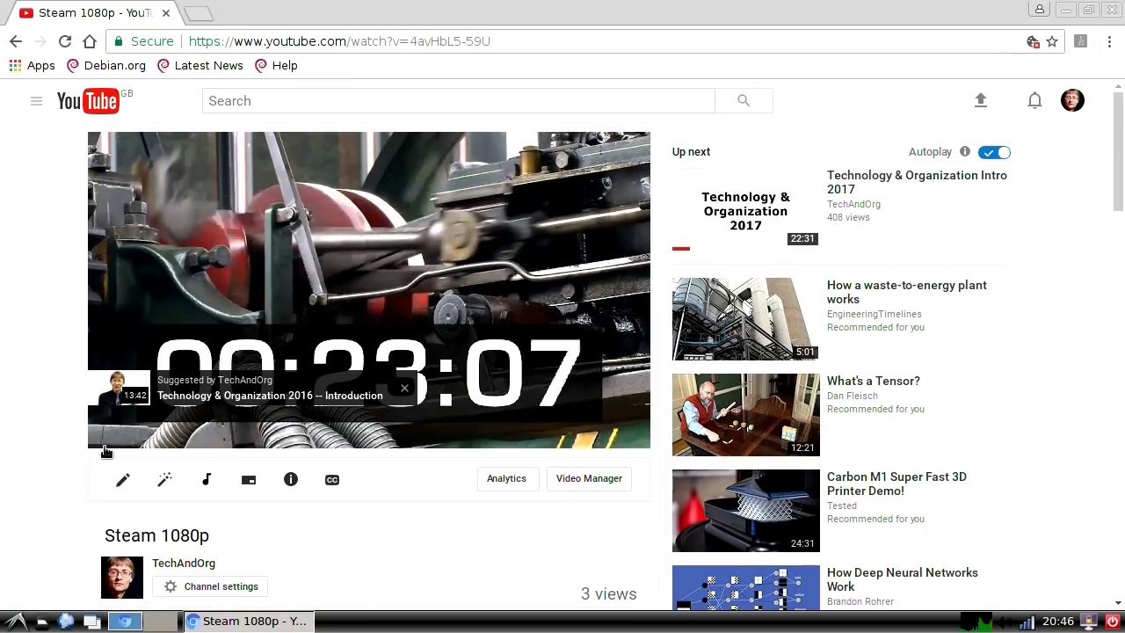
pyautogui.press('space')
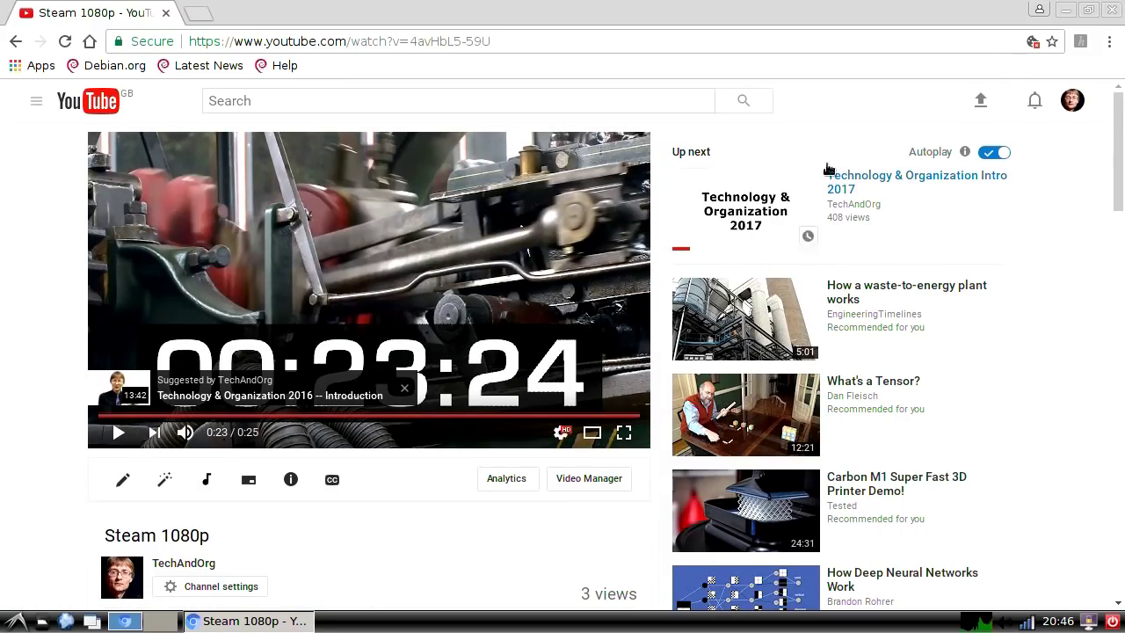
# Minimise Chromium and launch Kodi from the application menu
pyautogui.click(1071, 9)
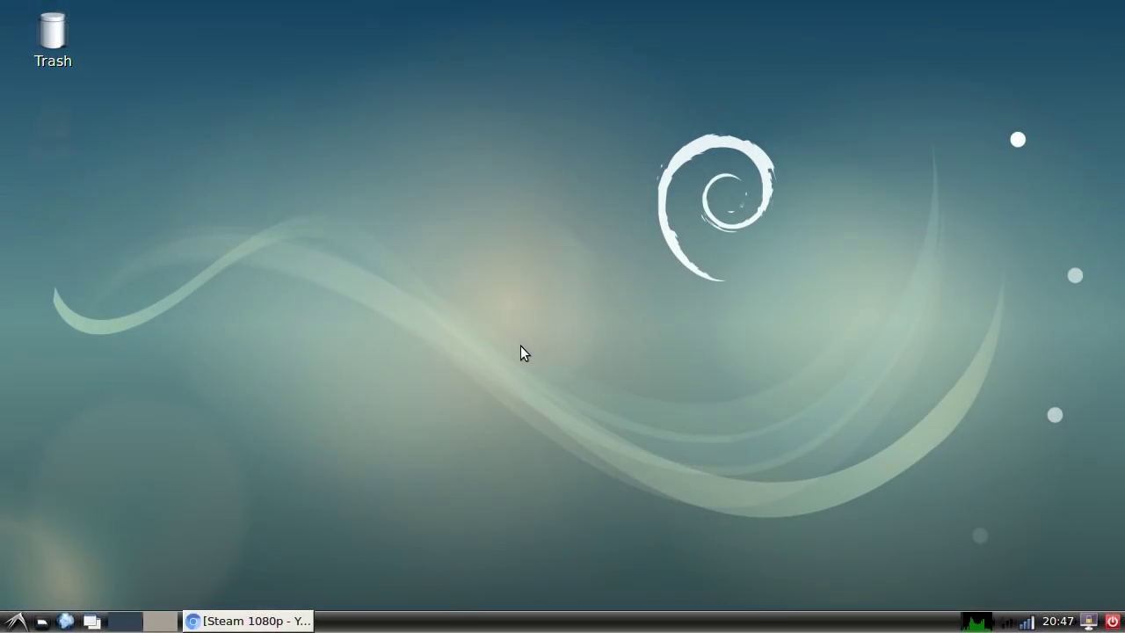
pyautogui.click(13, 622)
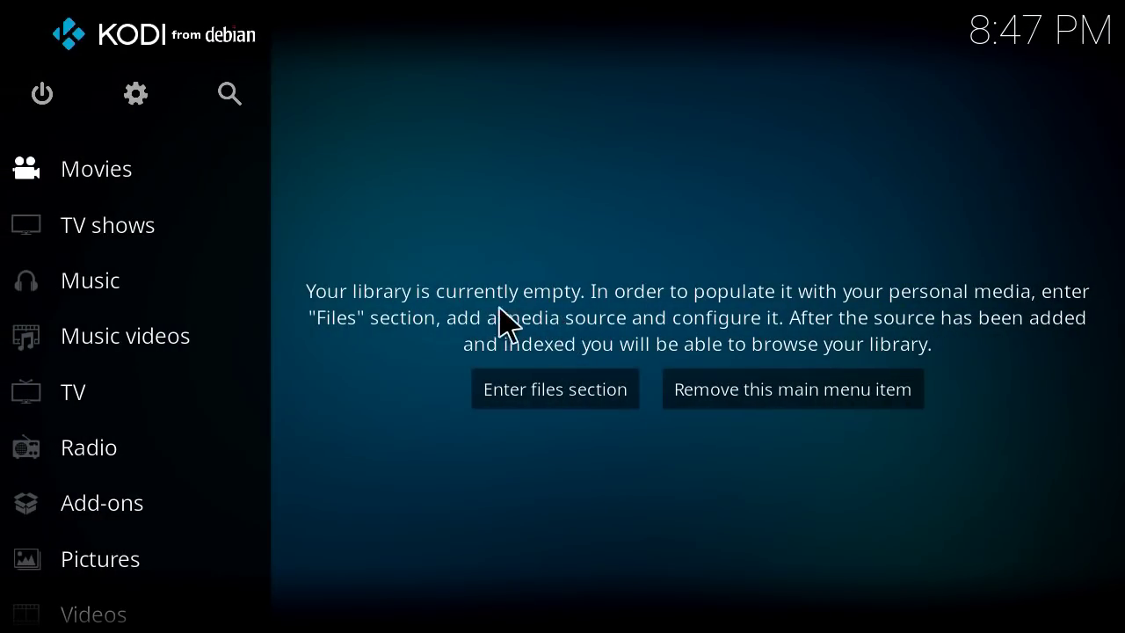
# In Kodi's YouTube add-on, reopen the techandorg search and play Steam 1080p
pyautogui.moveTo(91, 521)
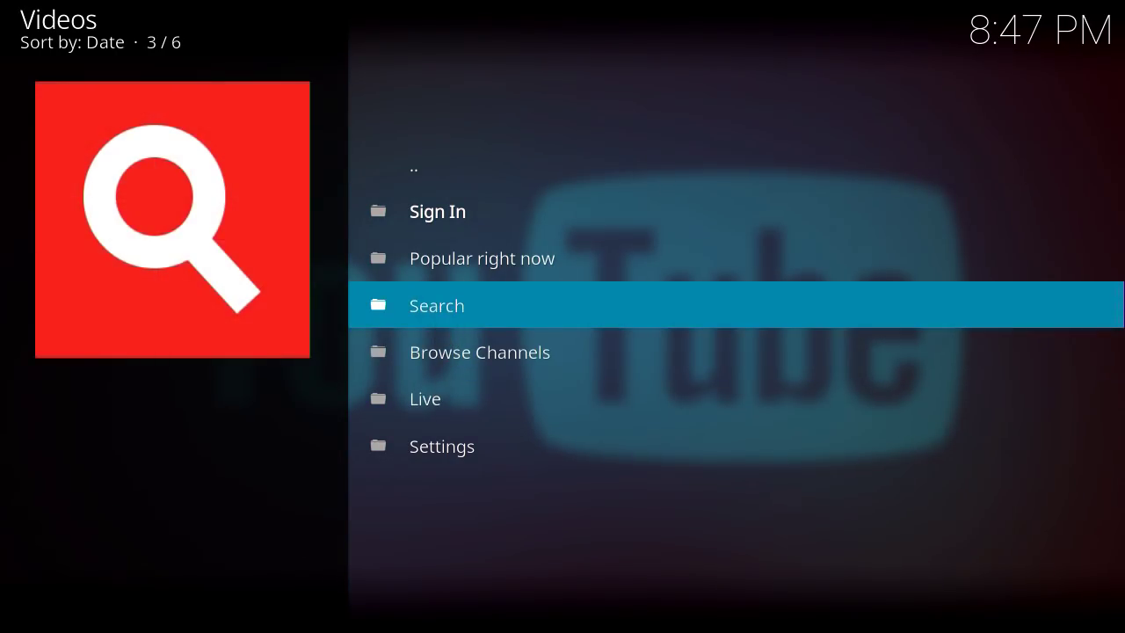
pyautogui.click(437, 318)
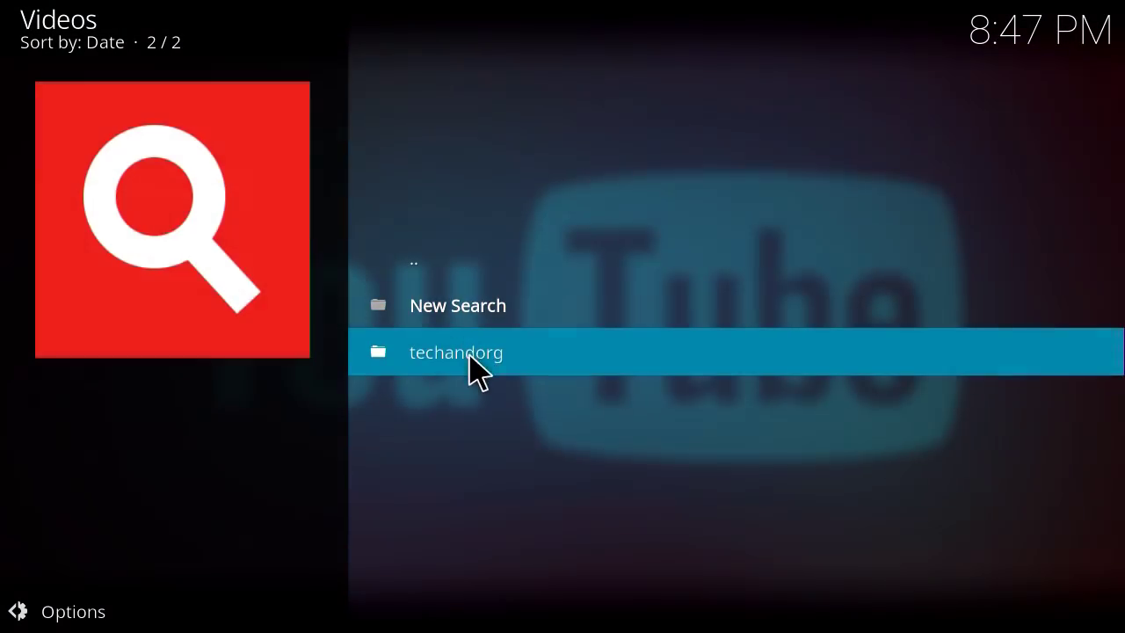
pyautogui.click(470, 356)
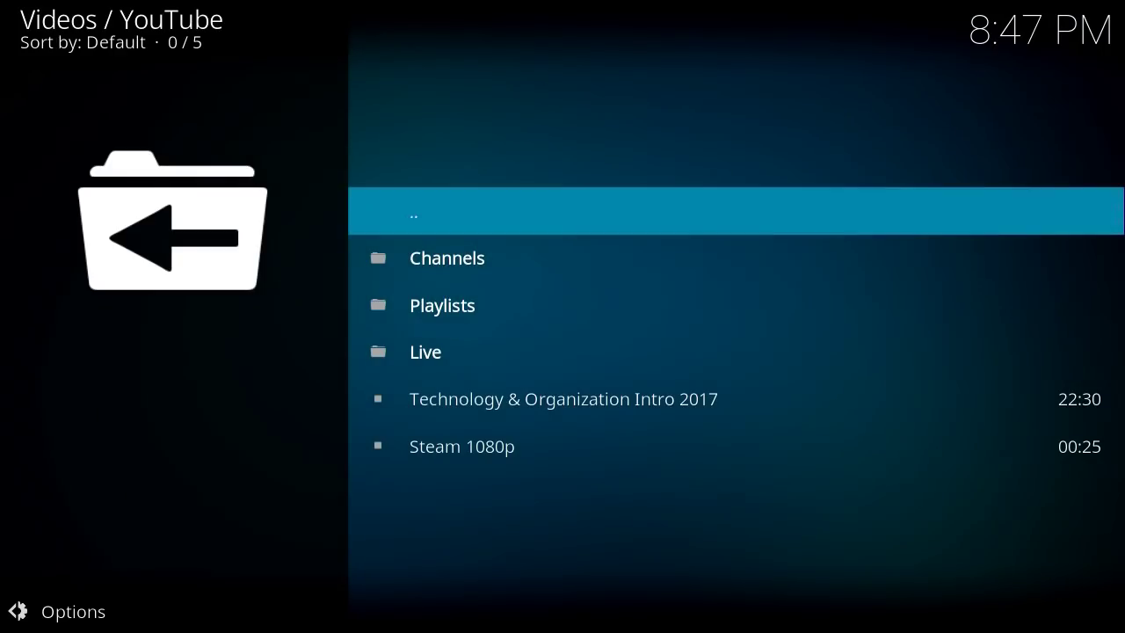
pyautogui.press('Return')
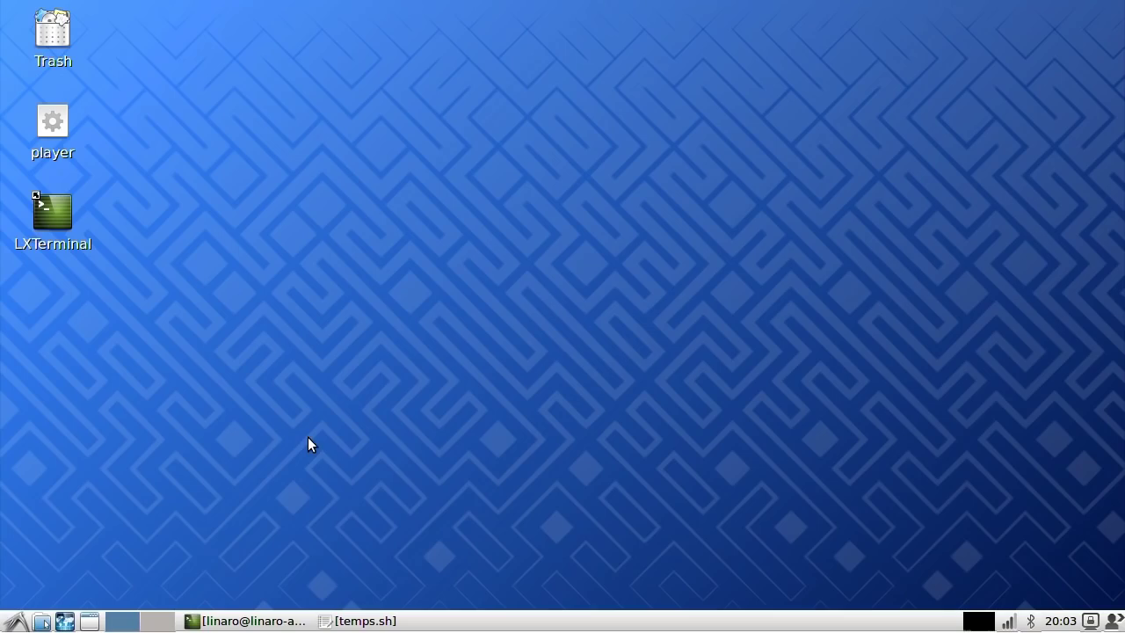
# Launch Htop from the System Tools menu and move its window to the right
pyautogui.click(13, 624)
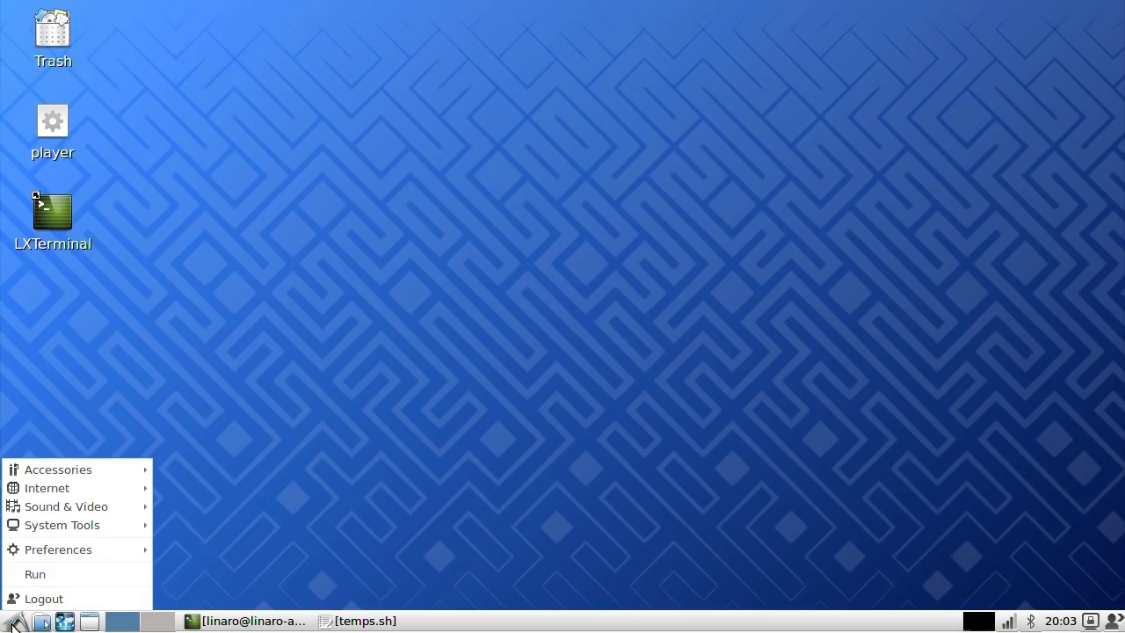
pyautogui.moveTo(81, 527)
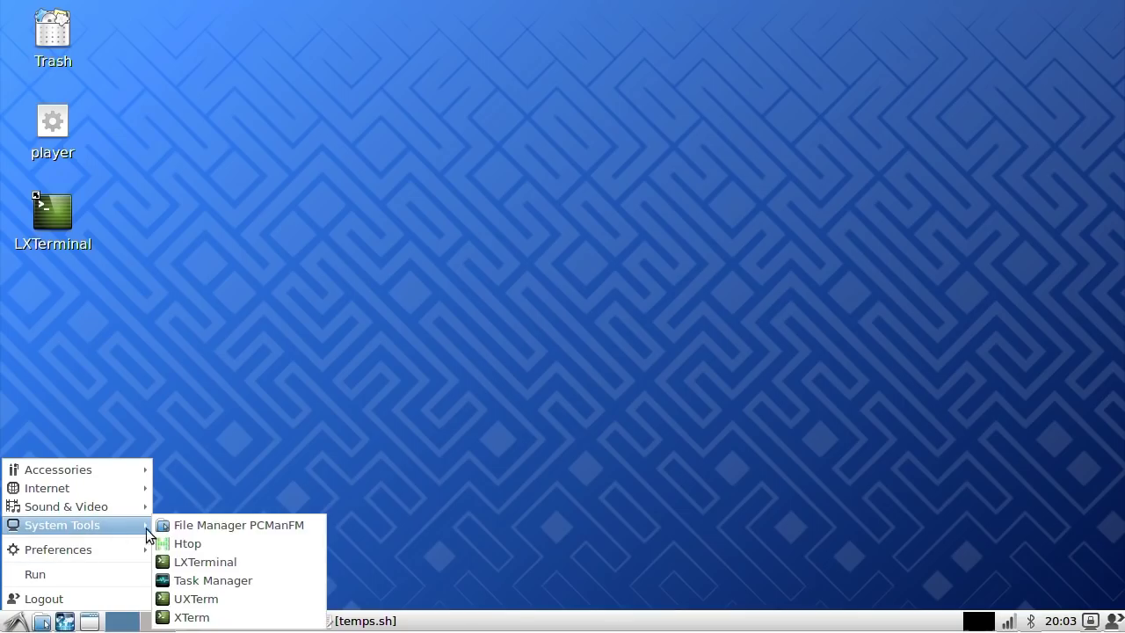
pyautogui.click(194, 545)
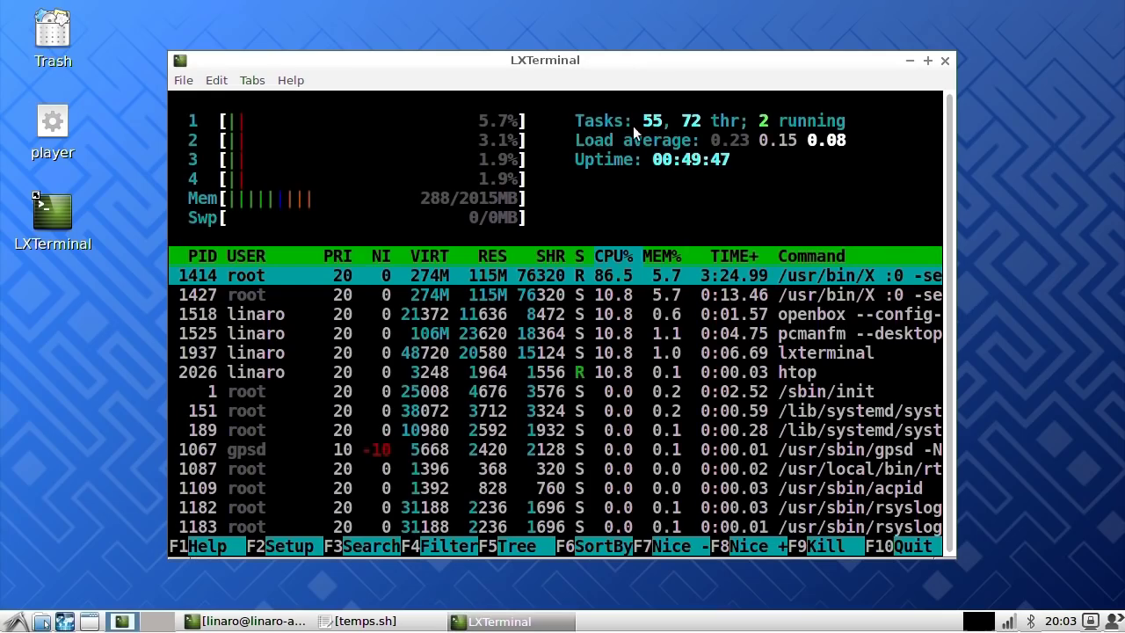
pyautogui.moveTo(642, 65); pyautogui.dragTo(786, 82)
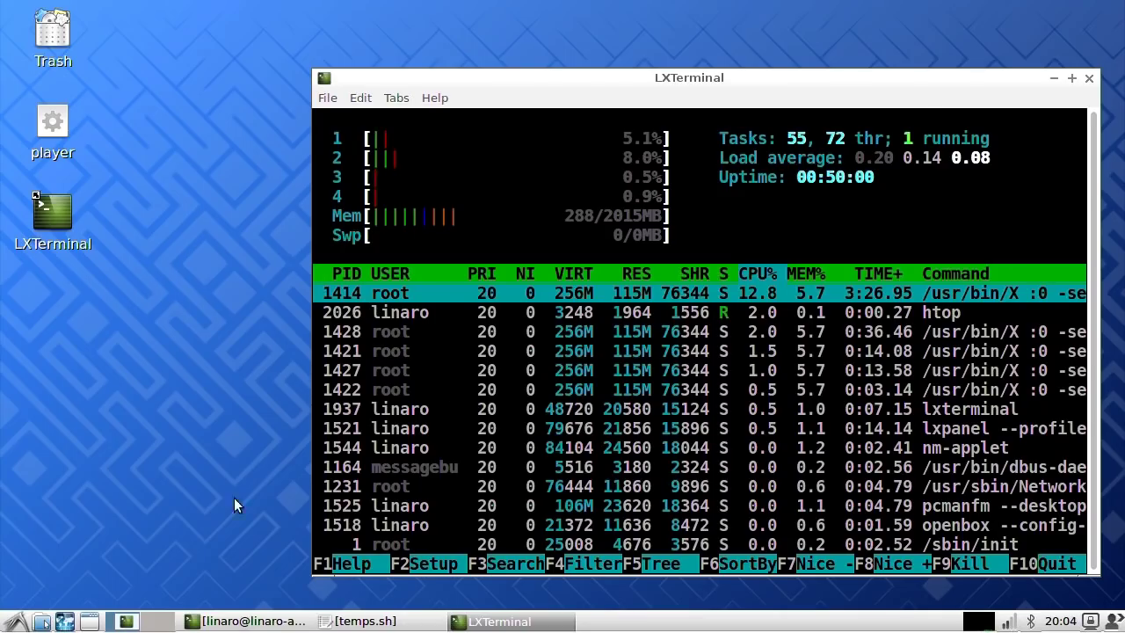
# Read thermal_zone1, then thermal_zone2 (both 51250), and re-read thermal_zone1 in the terminal
pyautogui.click(263, 619)
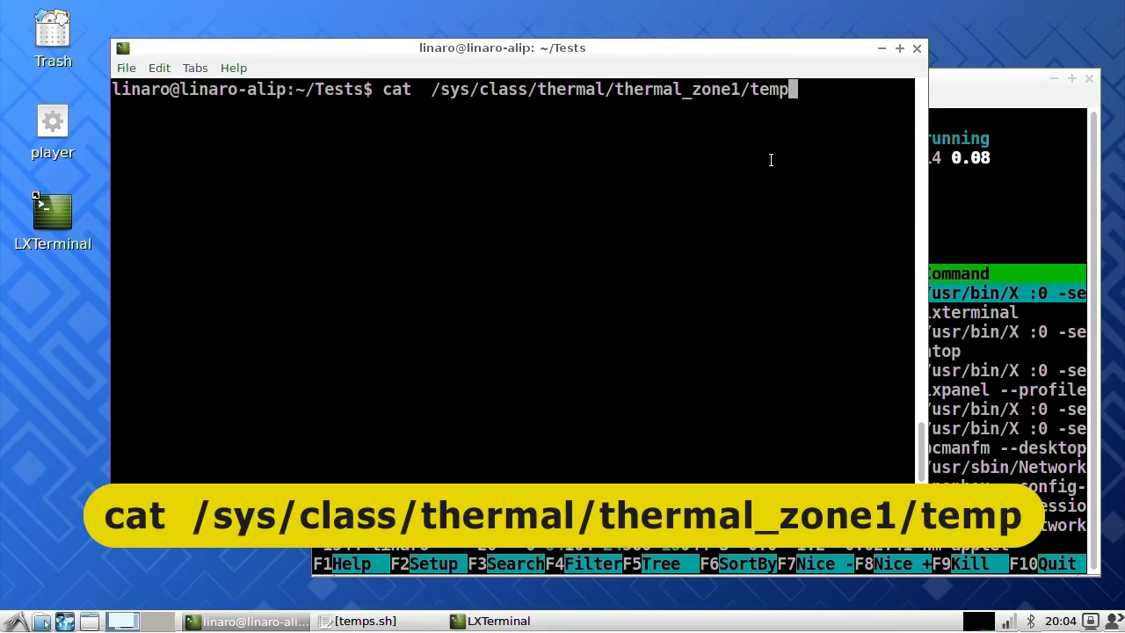
pyautogui.press('Return')
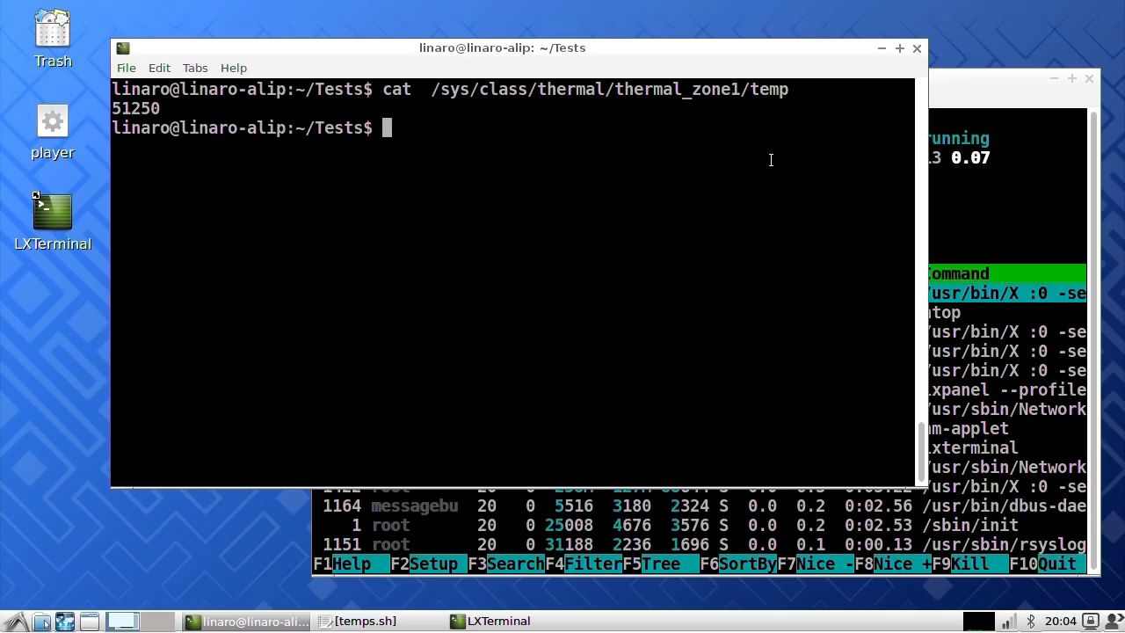
pyautogui.press('Up')
pyautogui.press('Left')
pyautogui.press('Left')
pyautogui.press('Left')
pyautogui.press('Left')
pyautogui.press('Left')
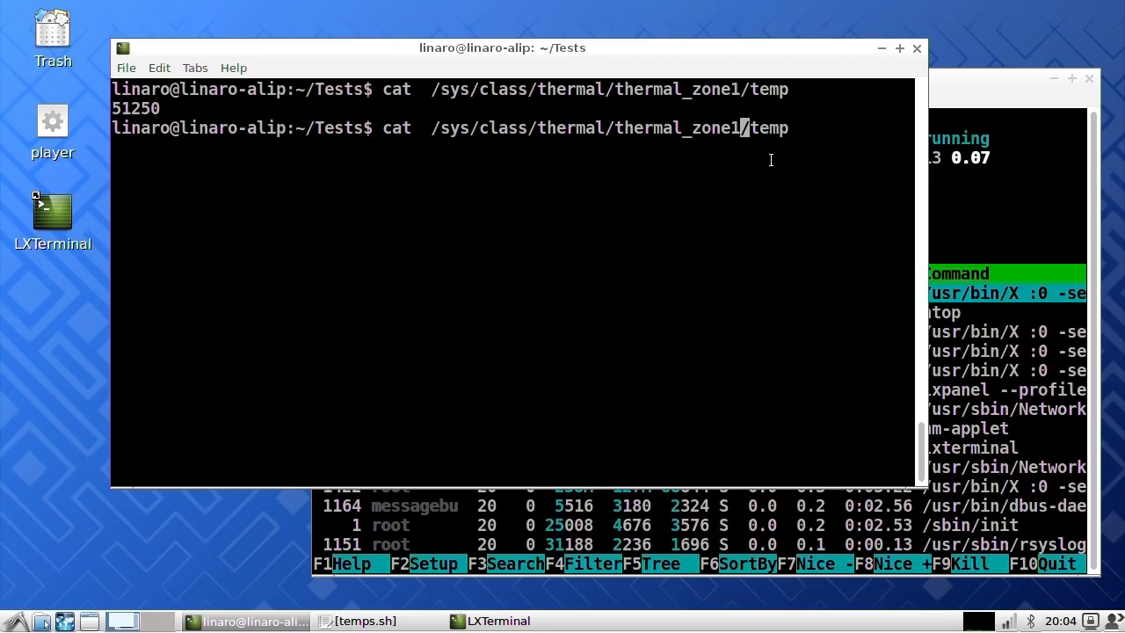
pyautogui.press('BackSpace')
pyautogui.write('2')
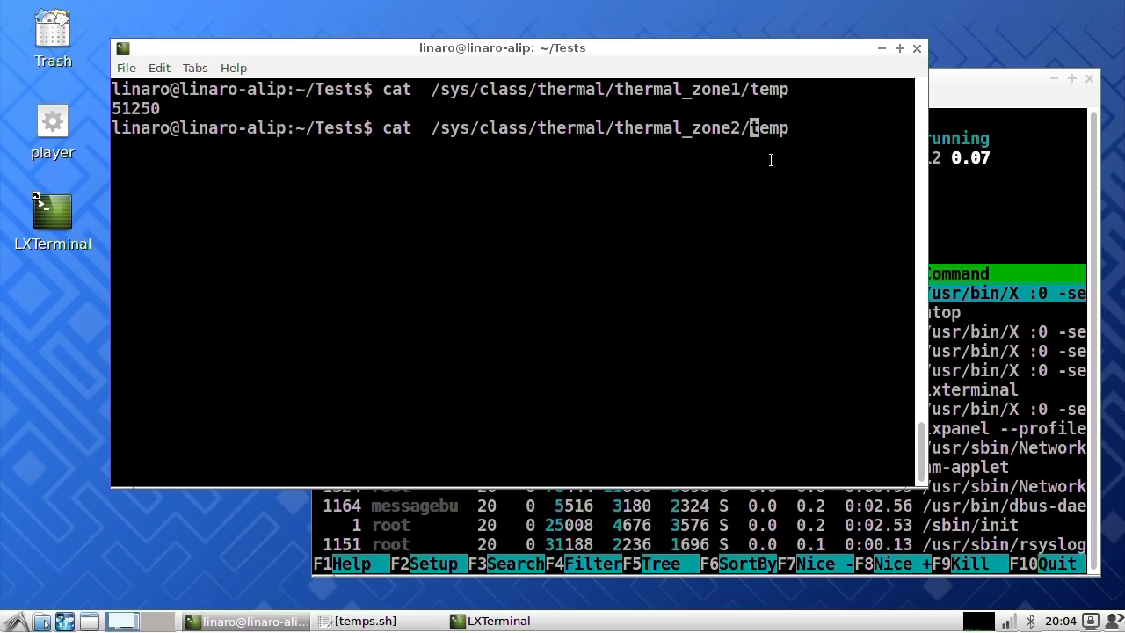
pyautogui.press('Right')
pyautogui.press('Right')
pyautogui.press('Right')
pyautogui.press('Right')
pyautogui.press('Return')
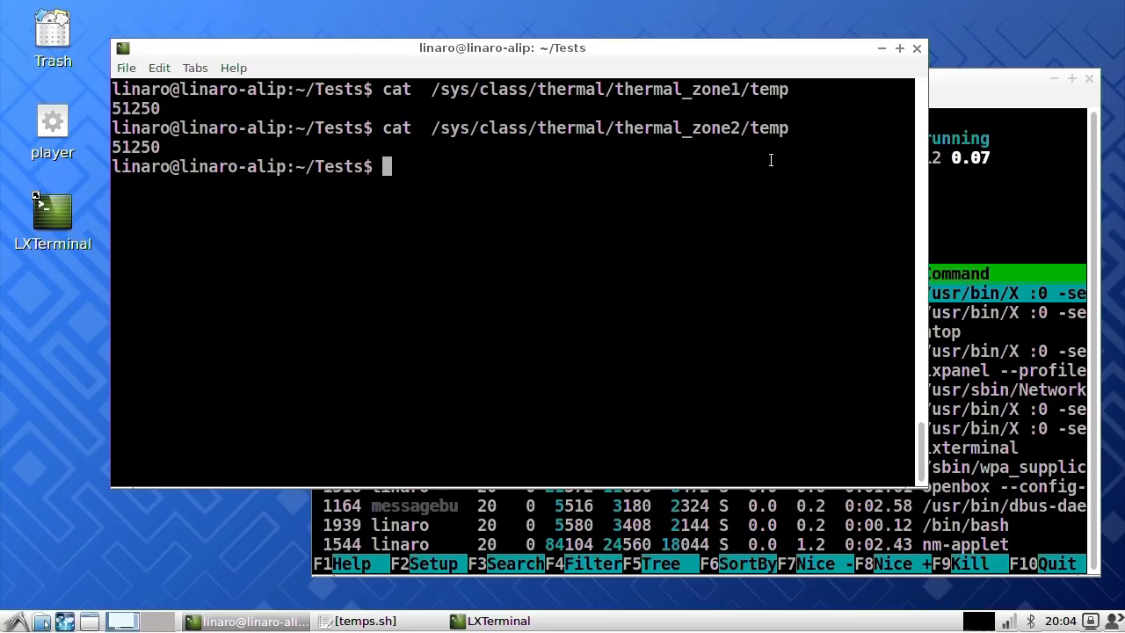
pyautogui.press('Up')
pyautogui.press('Up')
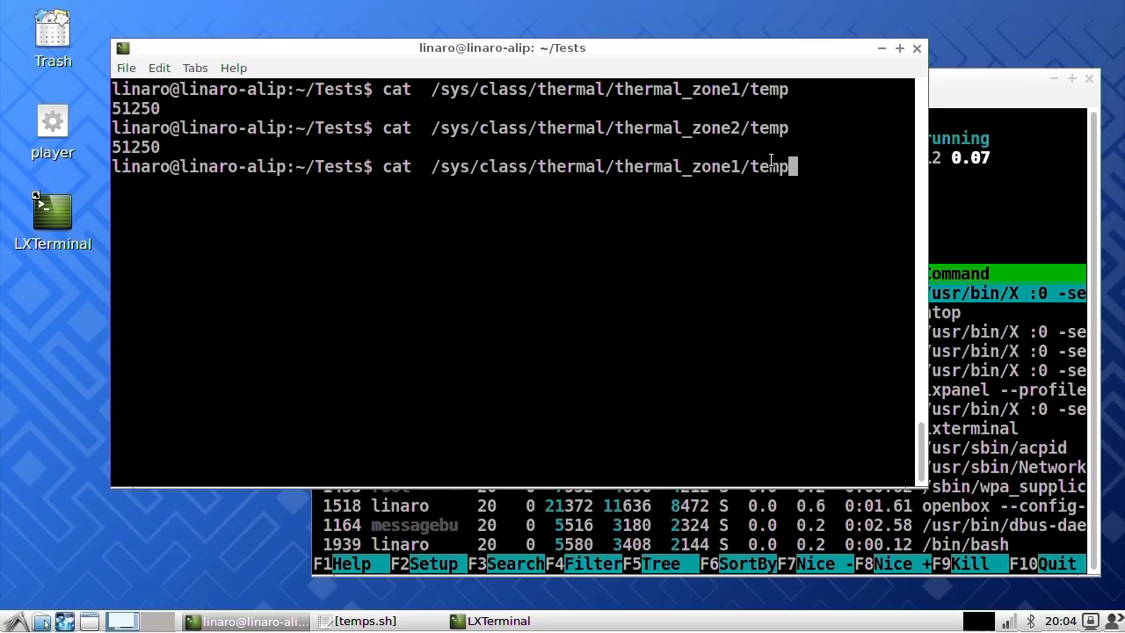
pyautogui.press('Return')
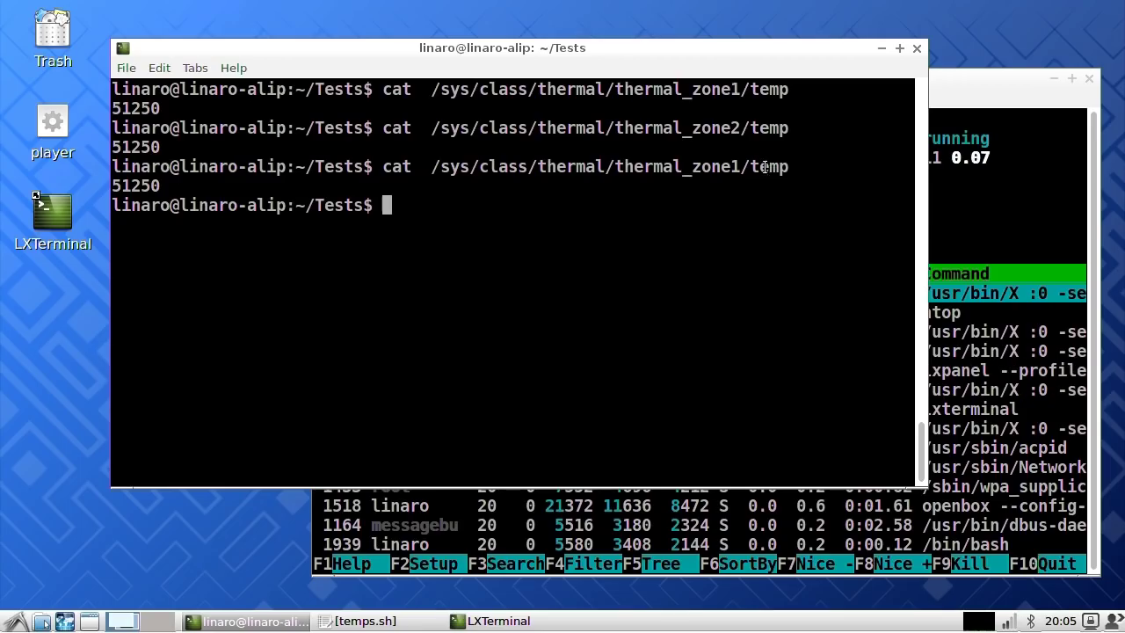
pyautogui.click(383, 622)
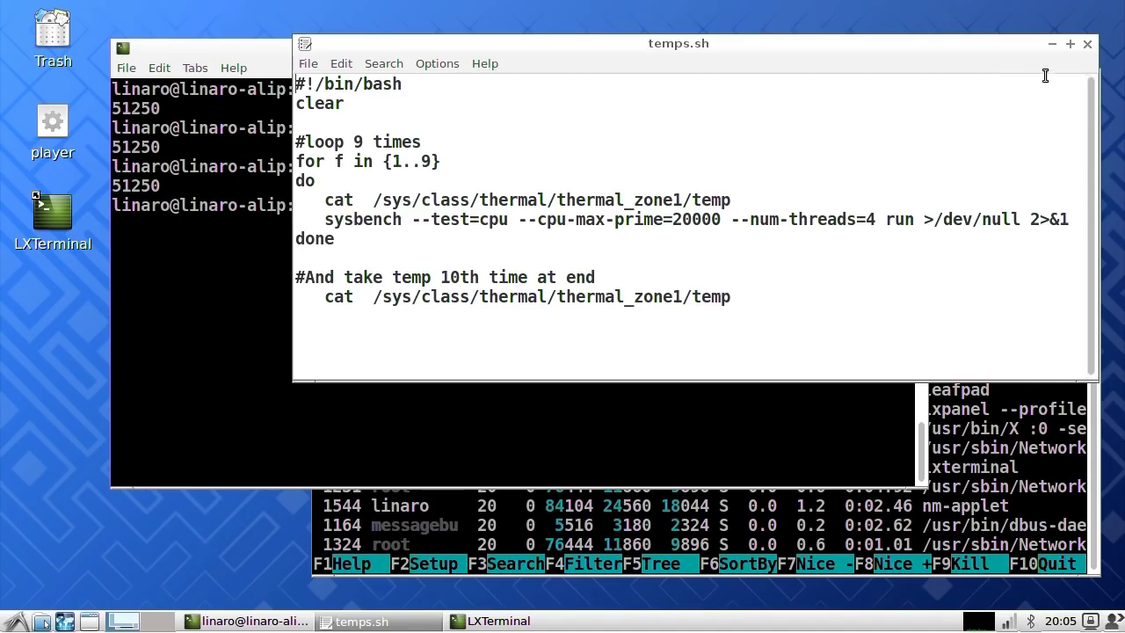
pyautogui.click(1050, 45)
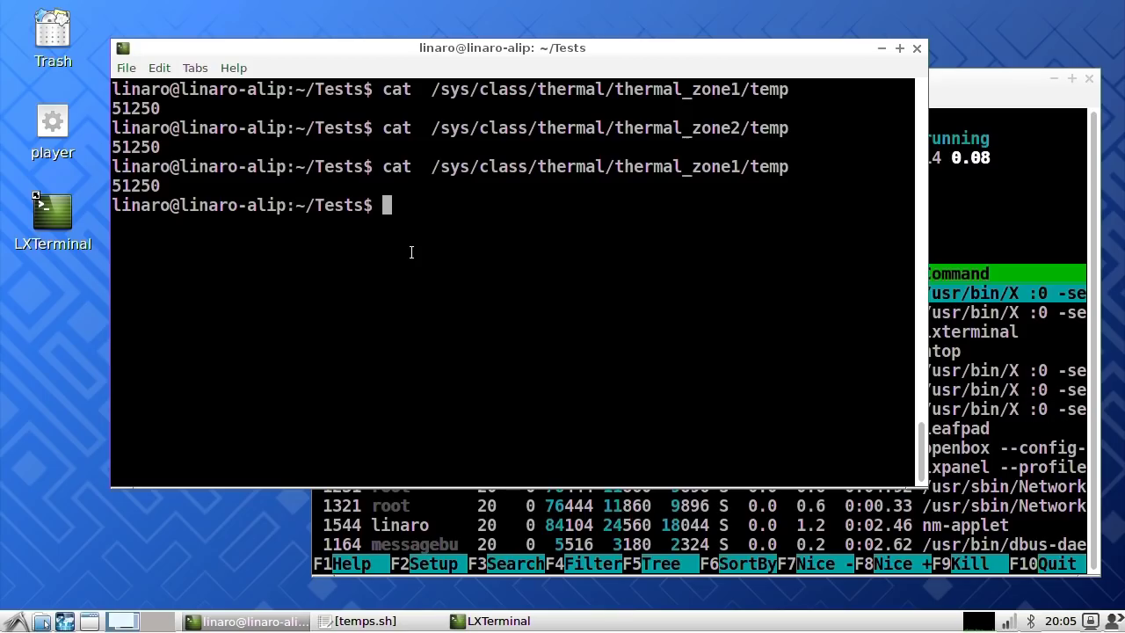
# Run the temps.sh CPU stress script and bring htop to the front to watch it
pyautogui.write('ba')
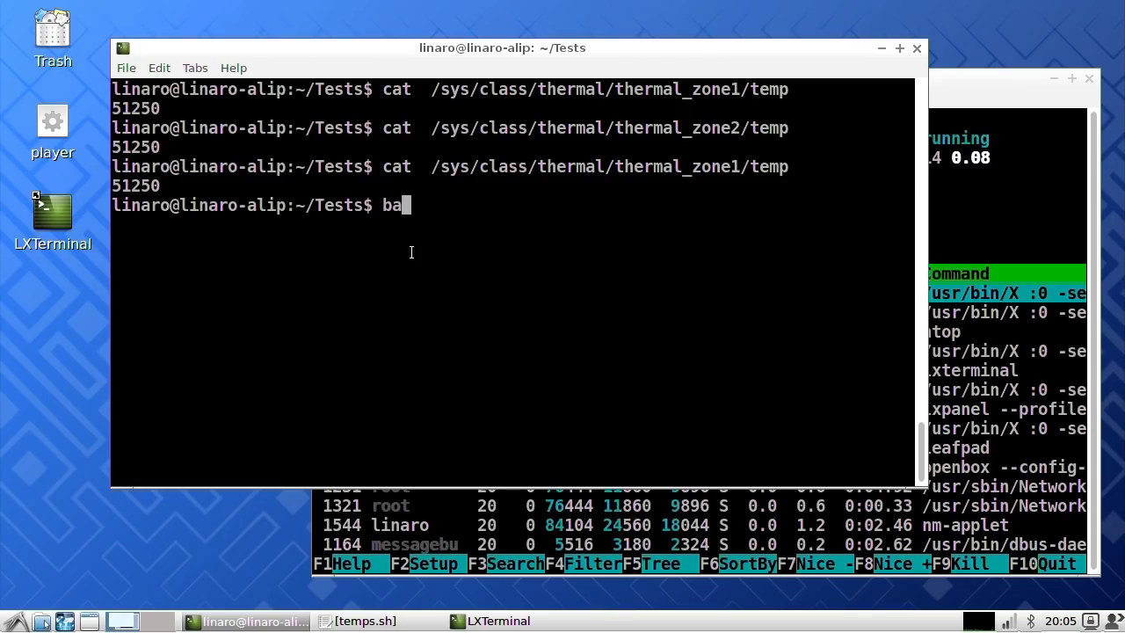
pyautogui.write('sh t')
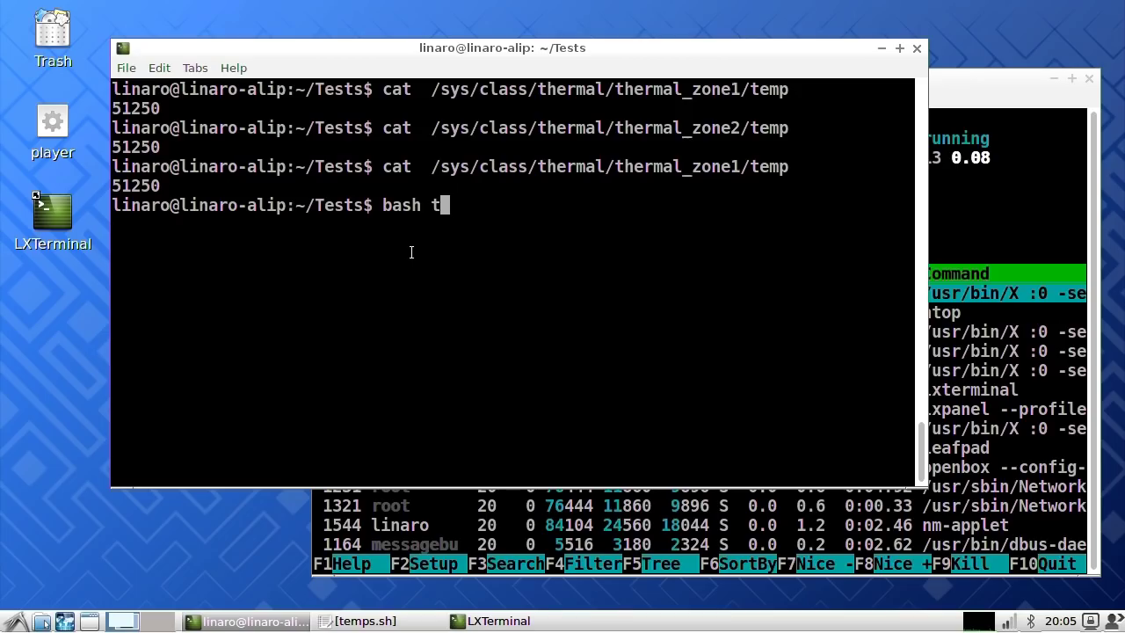
pyautogui.write('emps.sh')
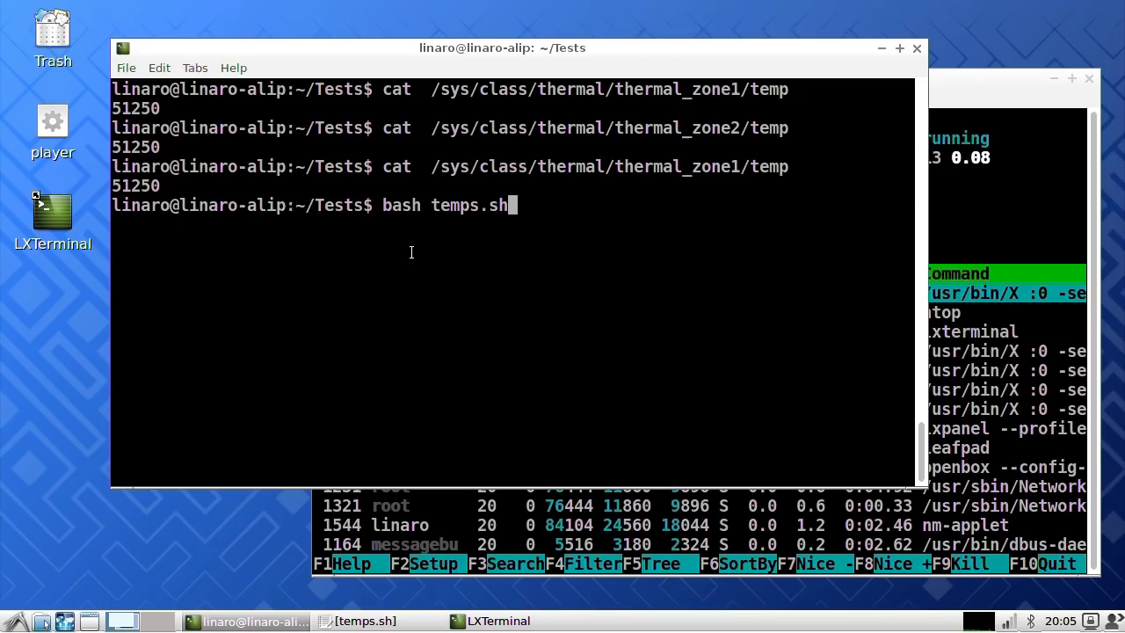
pyautogui.press('Return')
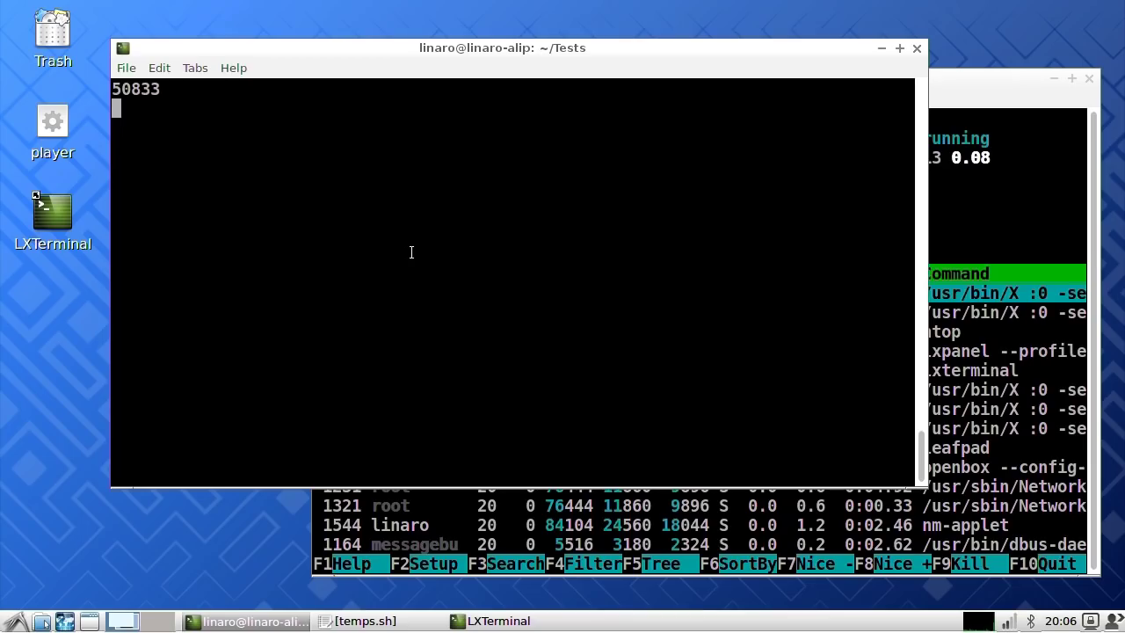
pyautogui.click(1000, 79)
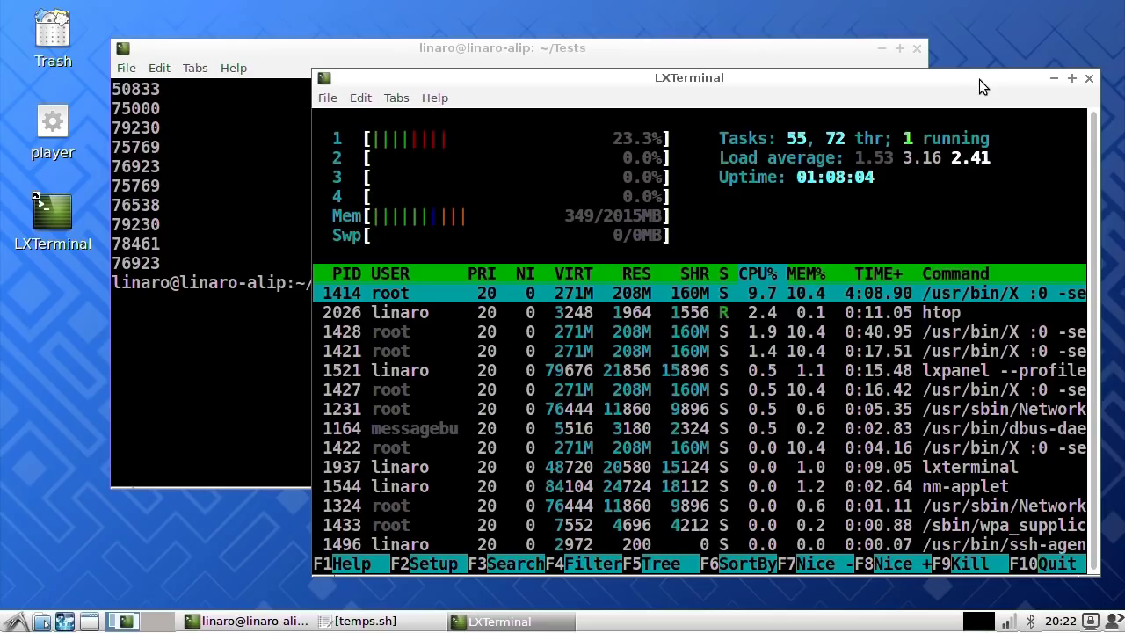
# Re-run the thermal_zone1 readout in the script terminal, now showing 65384
pyautogui.click(270, 50)
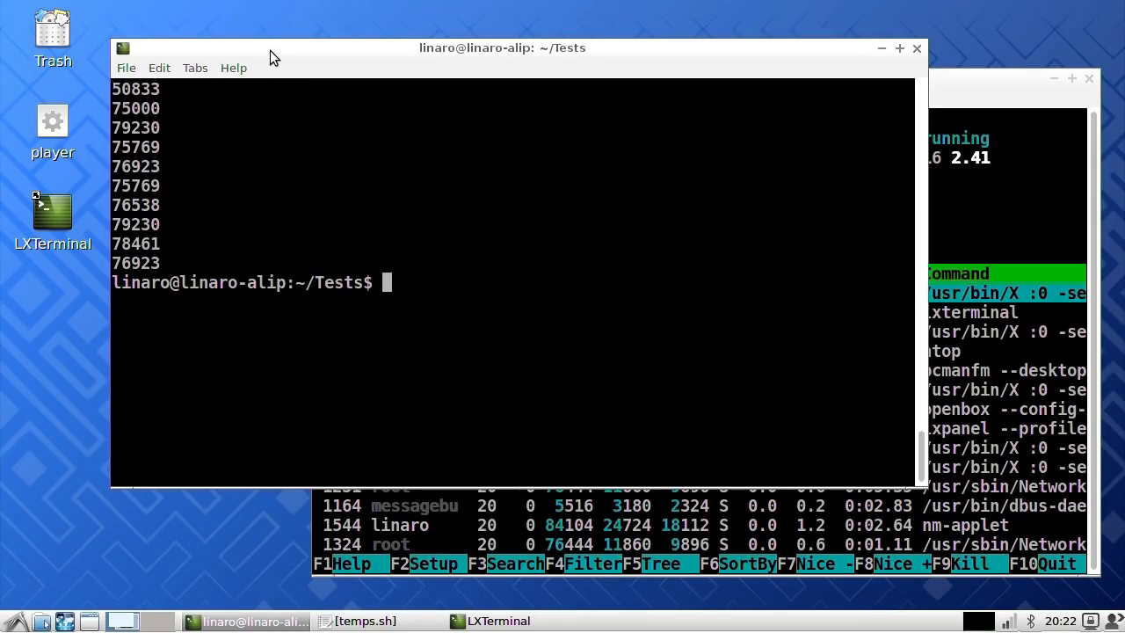
pyautogui.press('Up')
pyautogui.press('Up')
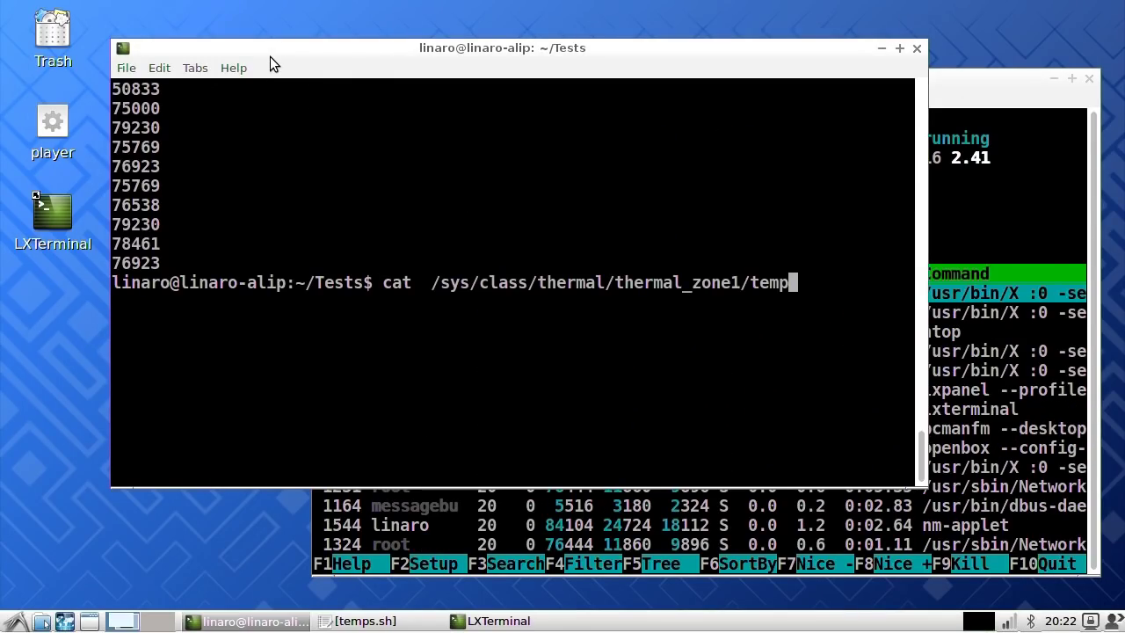
pyautogui.press('Return')
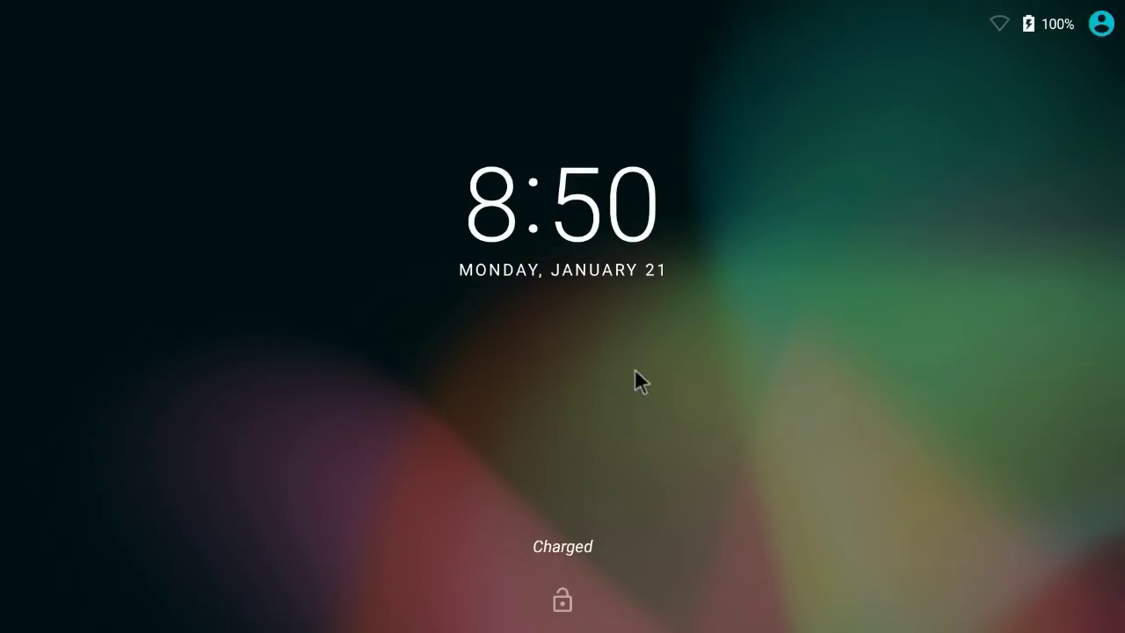
# Swipe up on the Android lock screen to unlock it
pyautogui.moveTo(695, 422); pyautogui.dragTo(624, 170)
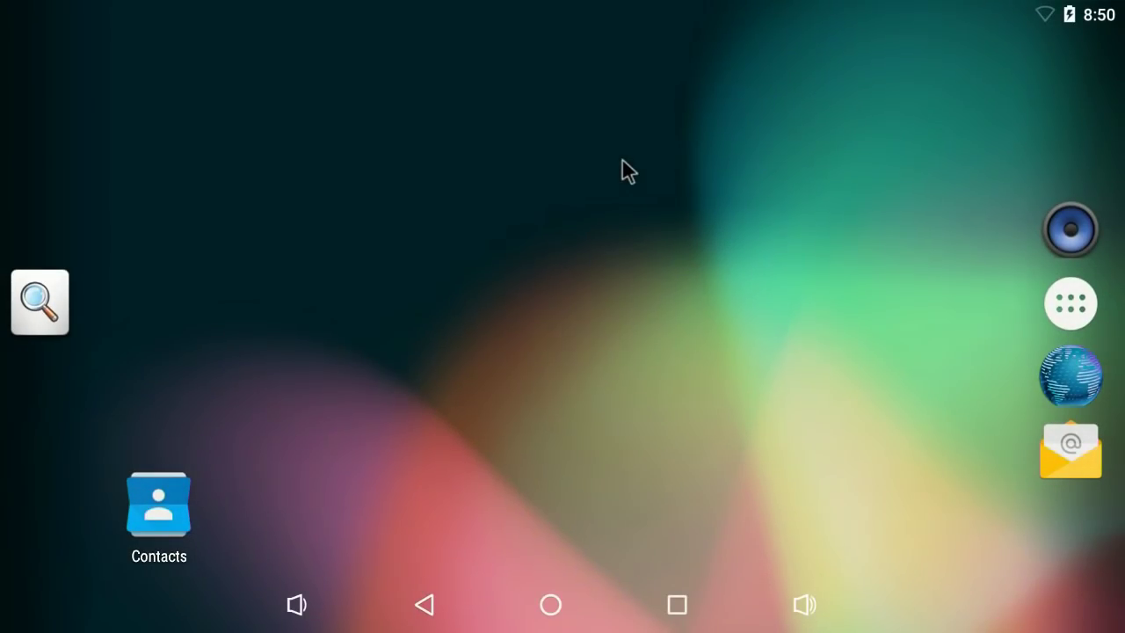